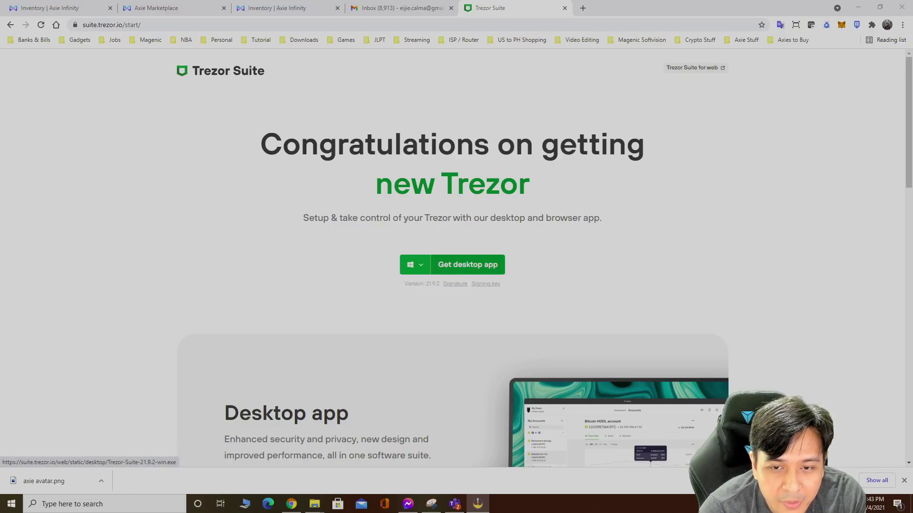
- Download the Trezor Suite 21.9.2 Windows installer and open it from the download bar
click(467, 264)
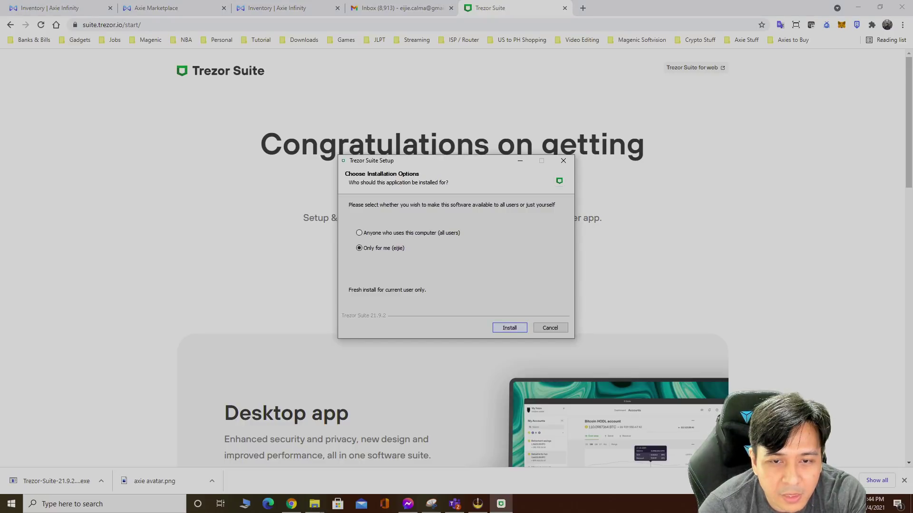
- Install Trezor Suite with 'Only for me' and finish with 'Run Trezor Suite' checked
key(Return)
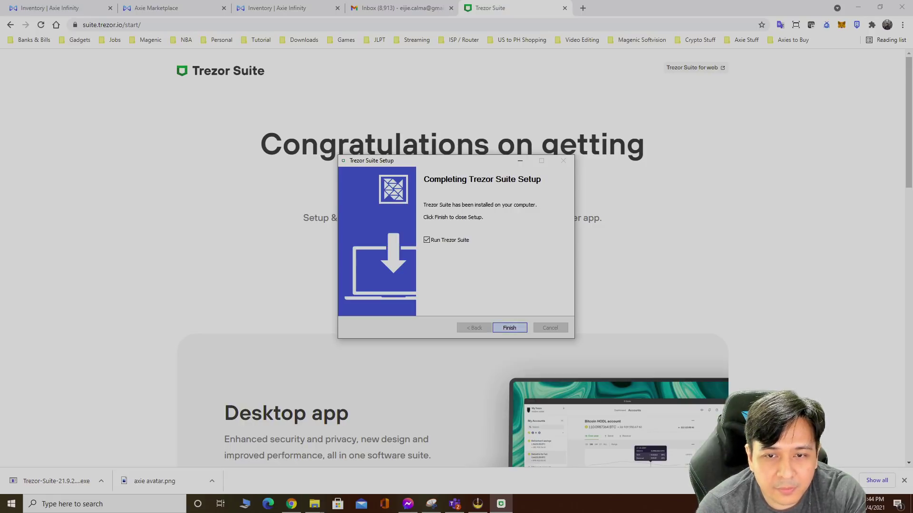
key(Return)
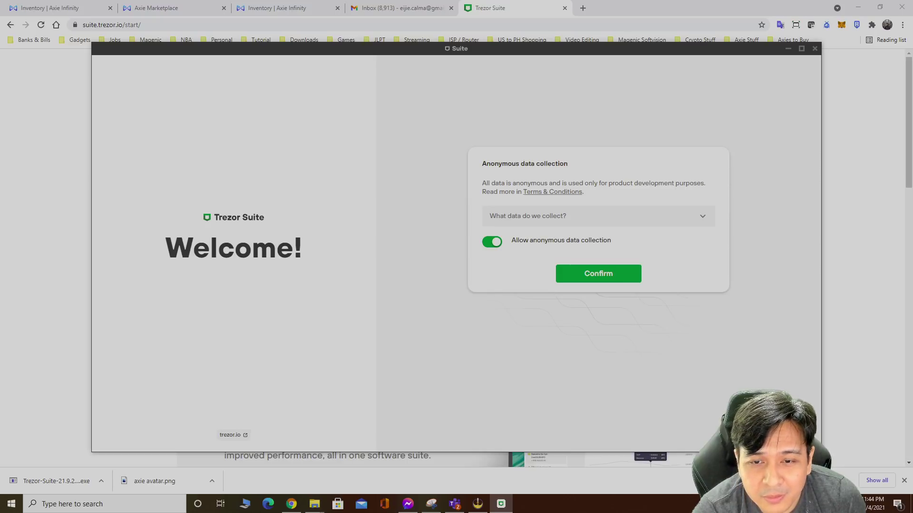
- Turn off anonymous data collection, confirm it, and start device setup from the Security check card
click(492, 242)
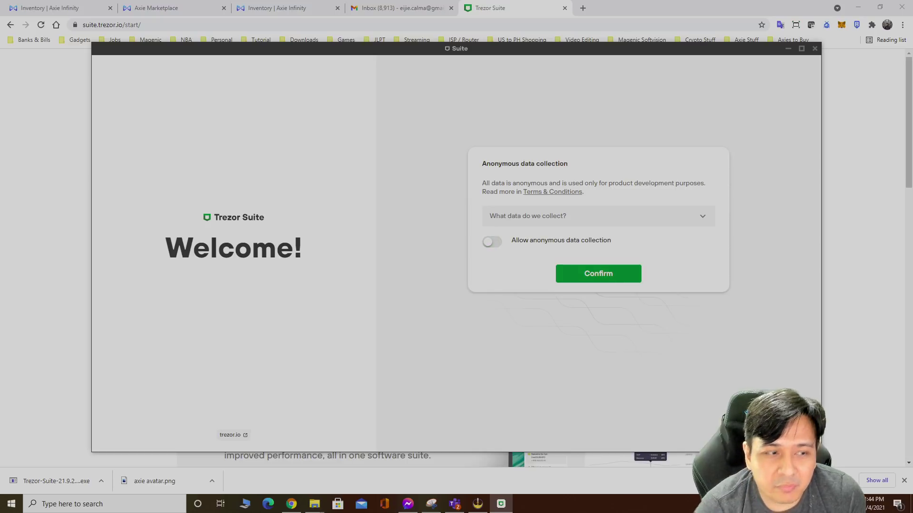
key(Return)
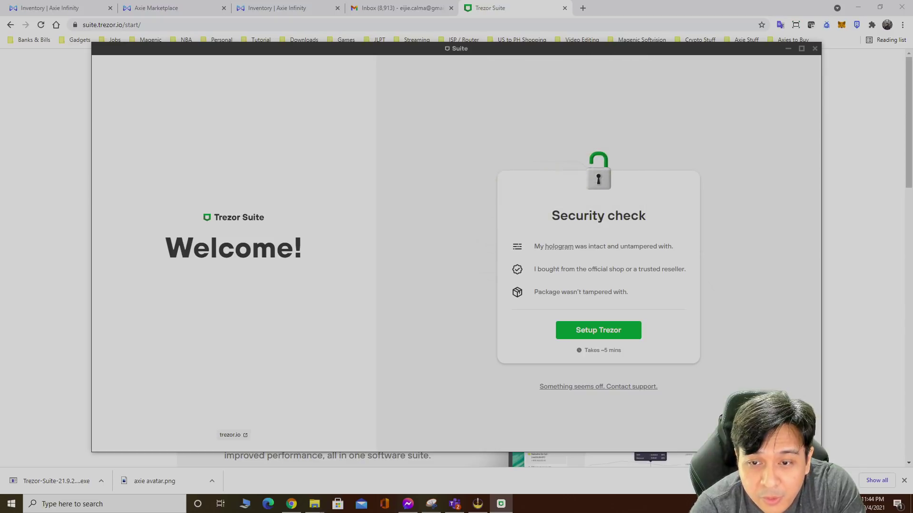
mouse_move(559, 246)
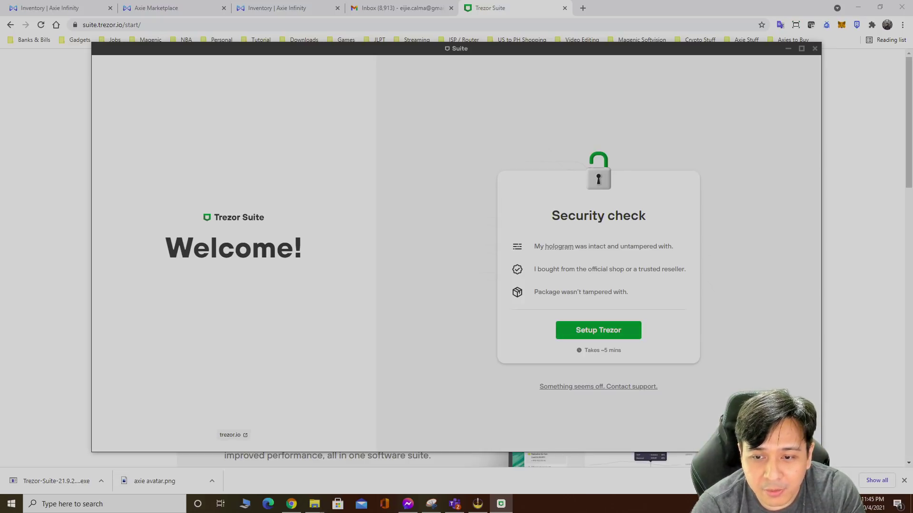
click(598, 330)
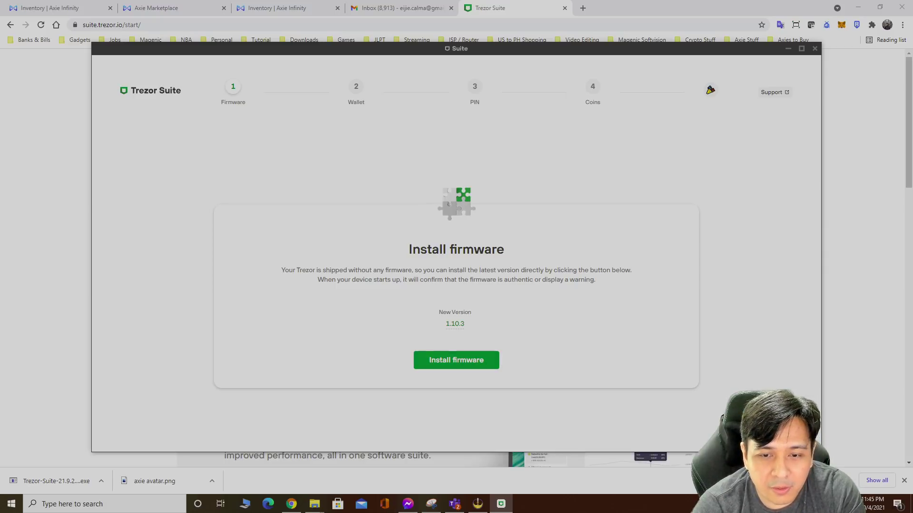
- Install firmware 1.10.3 on the Trezor and continue until the wallet is created
click(455, 360)
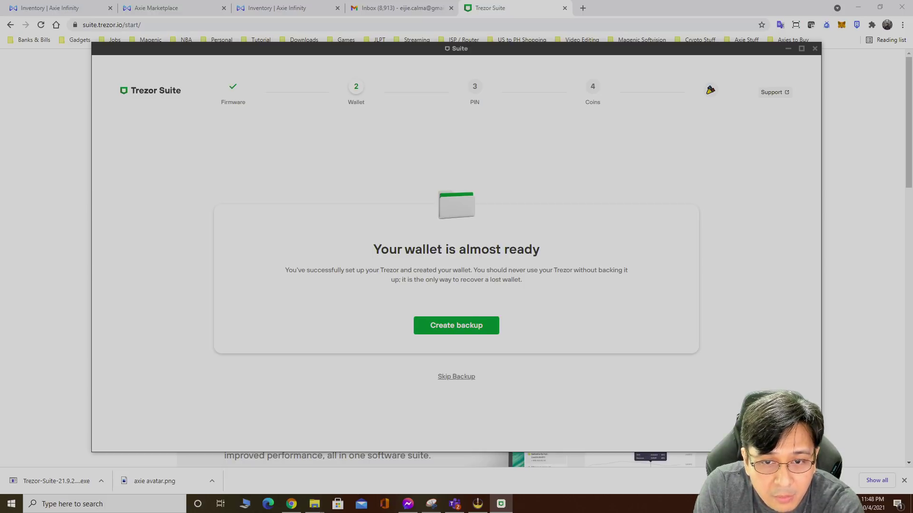
- Acknowledge the three backup instruction cards and run the wallet backup on the Trezor
click(456, 325)
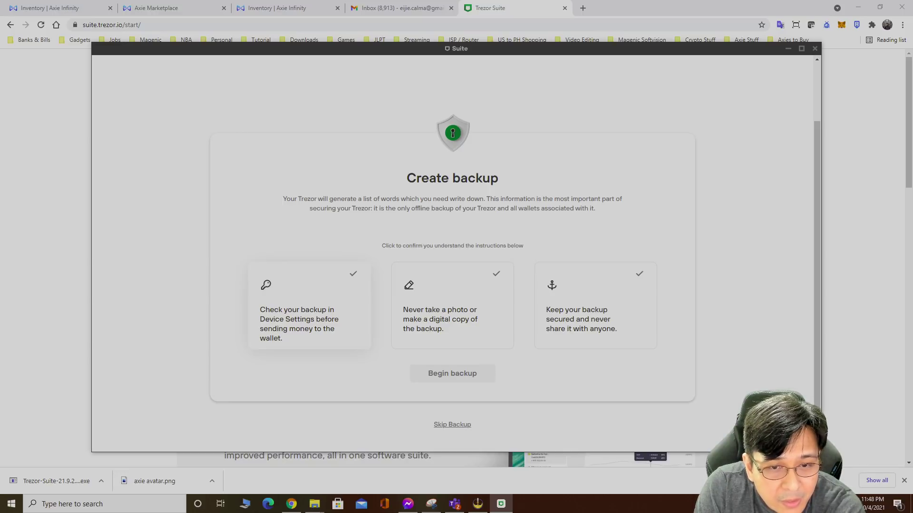
click(309, 305)
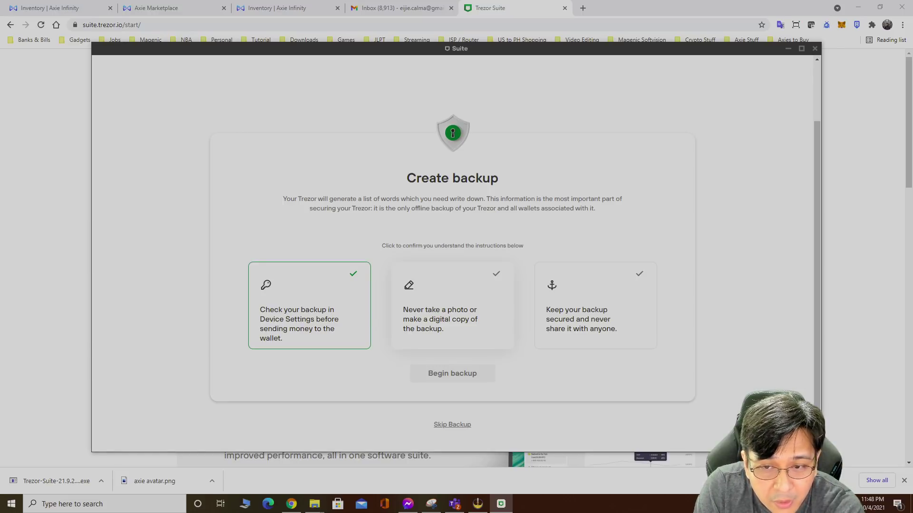
click(452, 305)
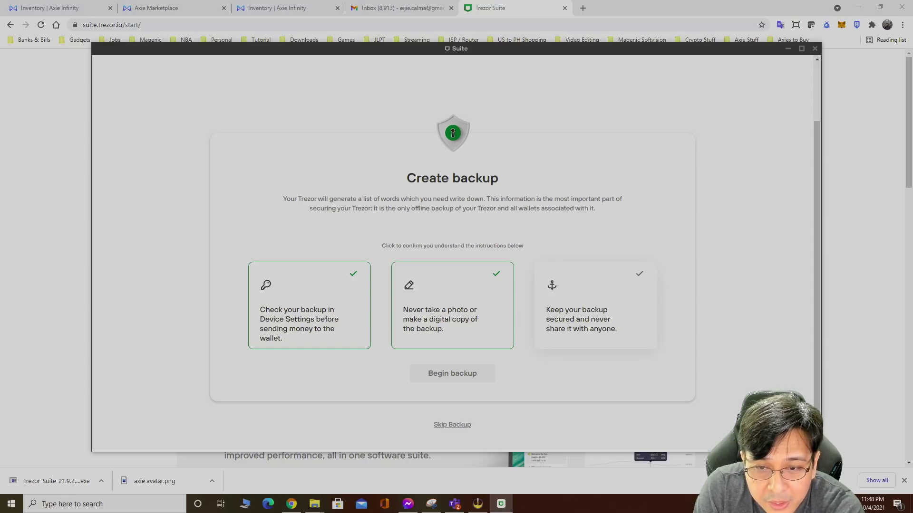
click(595, 305)
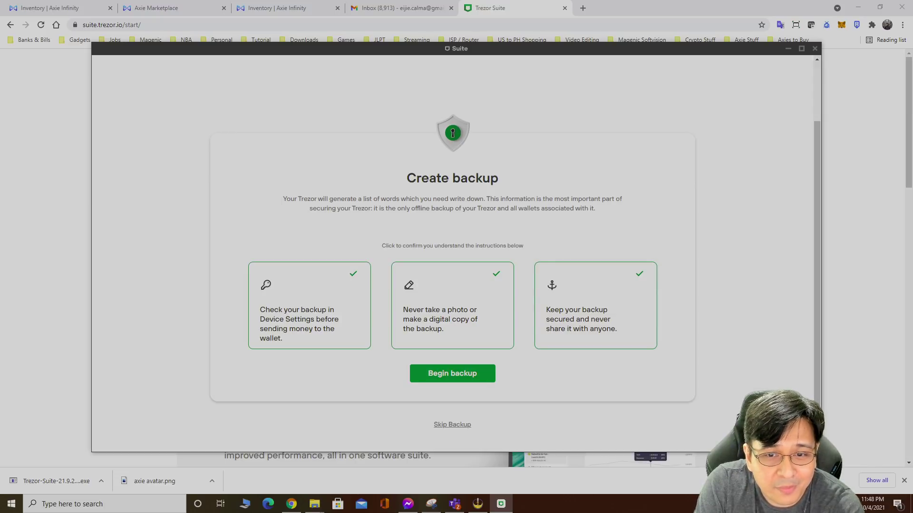
click(453, 373)
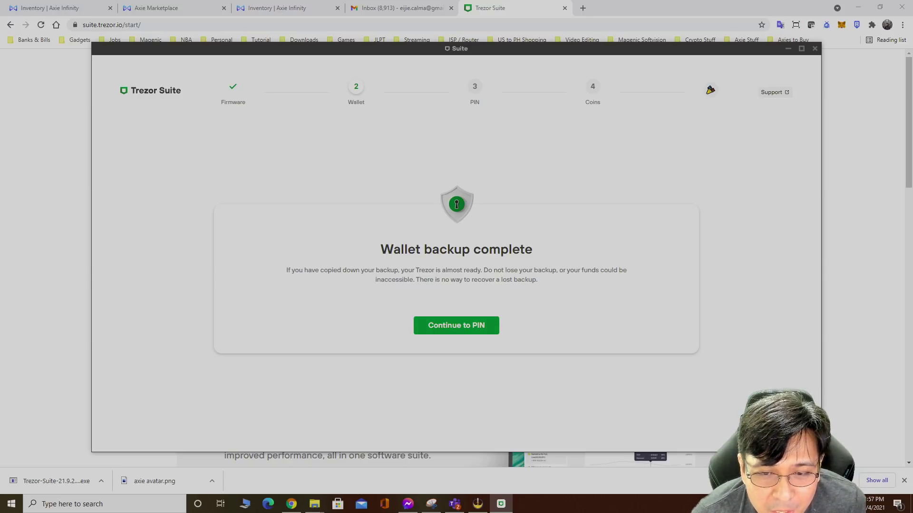
- Set the device PIN, then activate Ethereum, Dogecoin and Ethereum Classic and finish setup
click(456, 325)
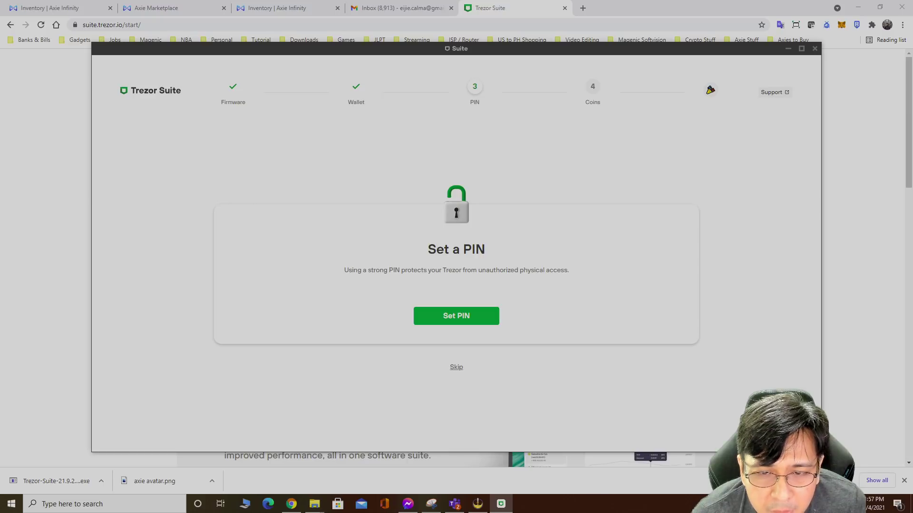
click(456, 316)
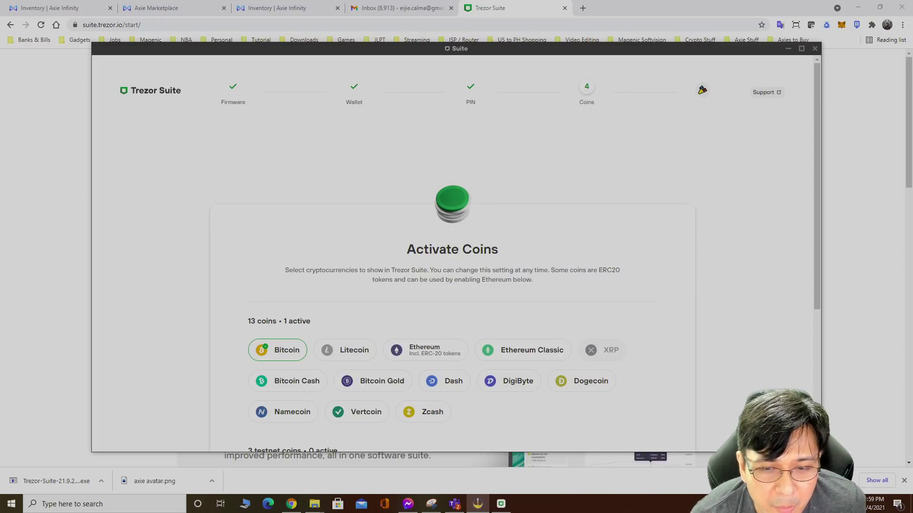
scroll(456, 257, down, 2)
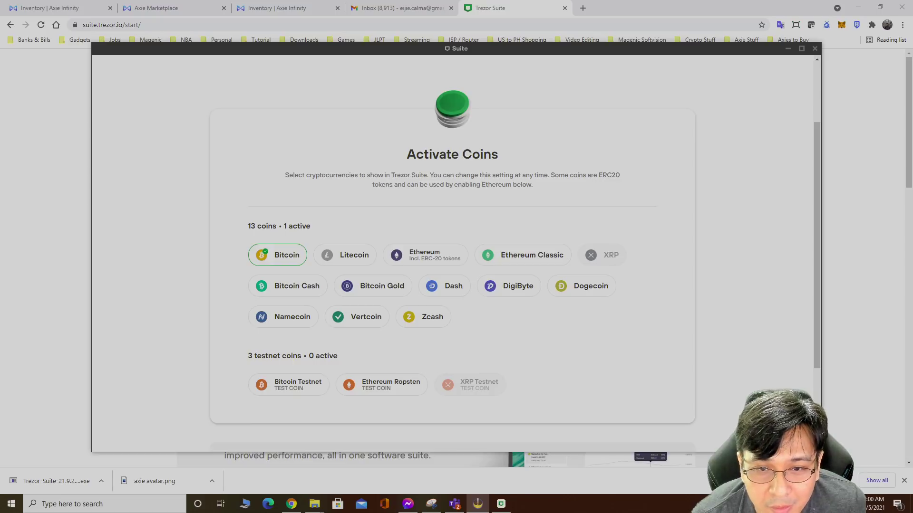
click(424, 255)
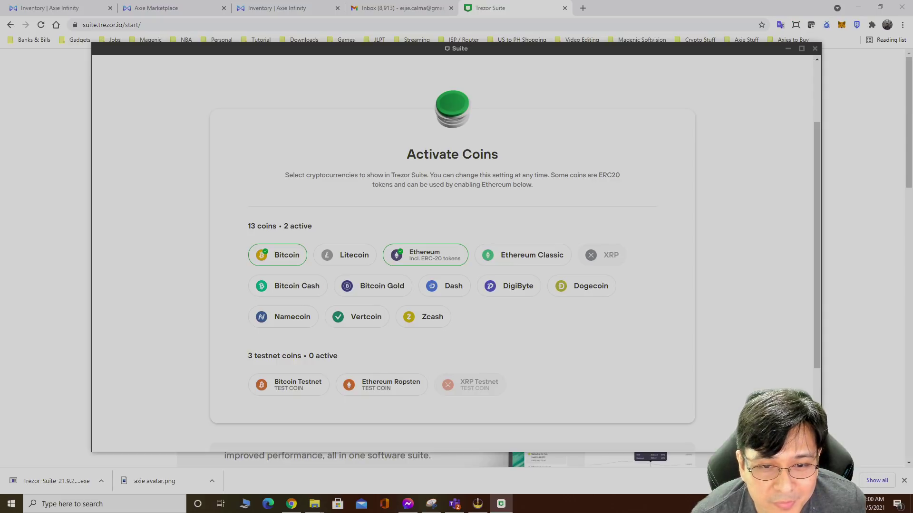
click(581, 285)
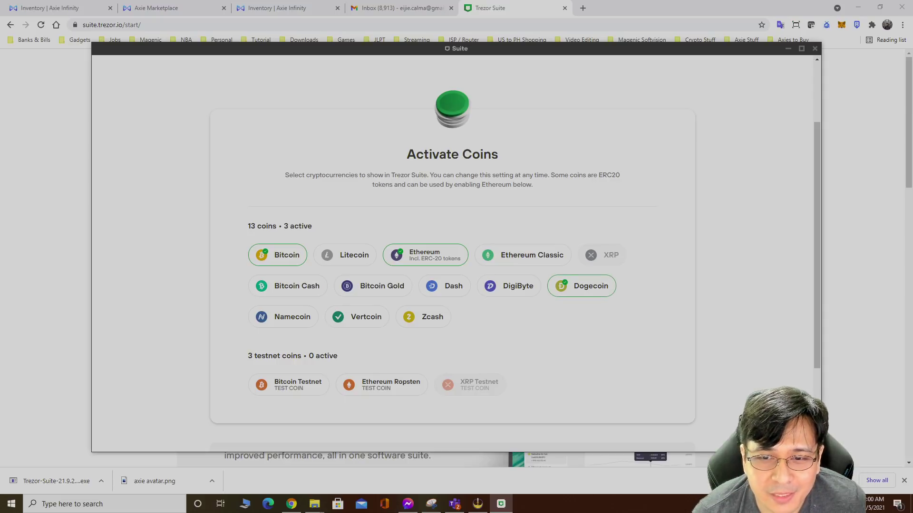
click(523, 255)
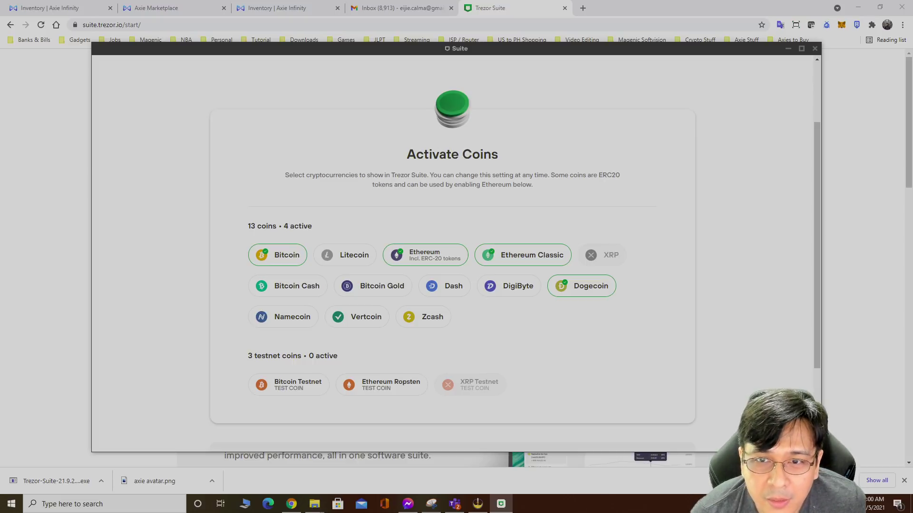
scroll(452, 252, down, 3)
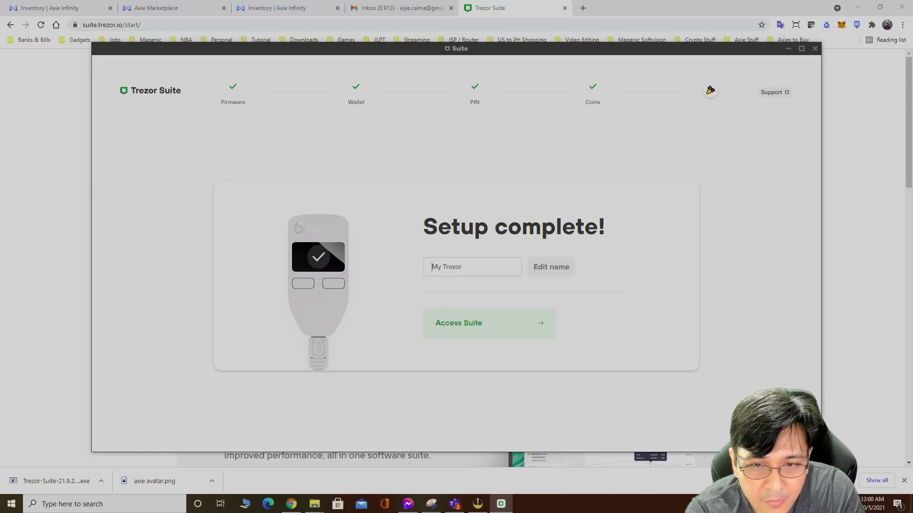
- Name the device 'EC Trezor', save the name, and enter the suite
text(EC)
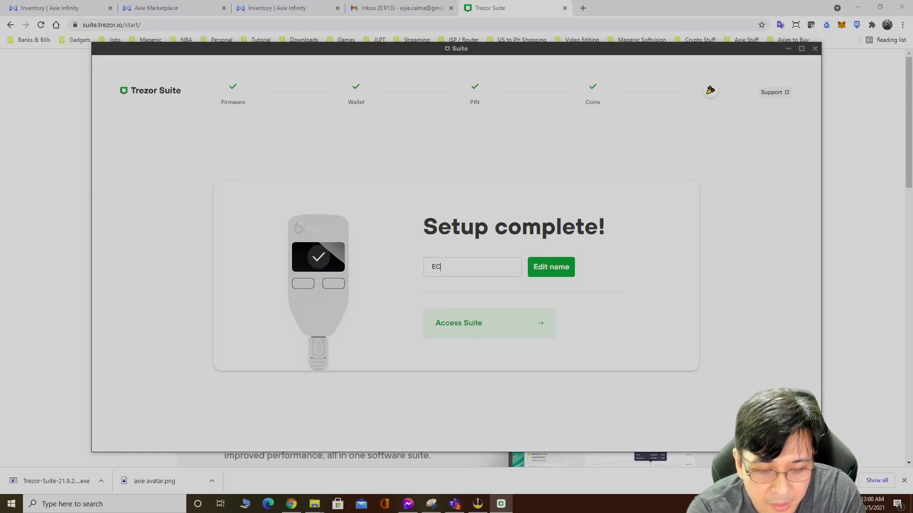
text( Trezor)
key(BackSpace)
key(BackSpace)
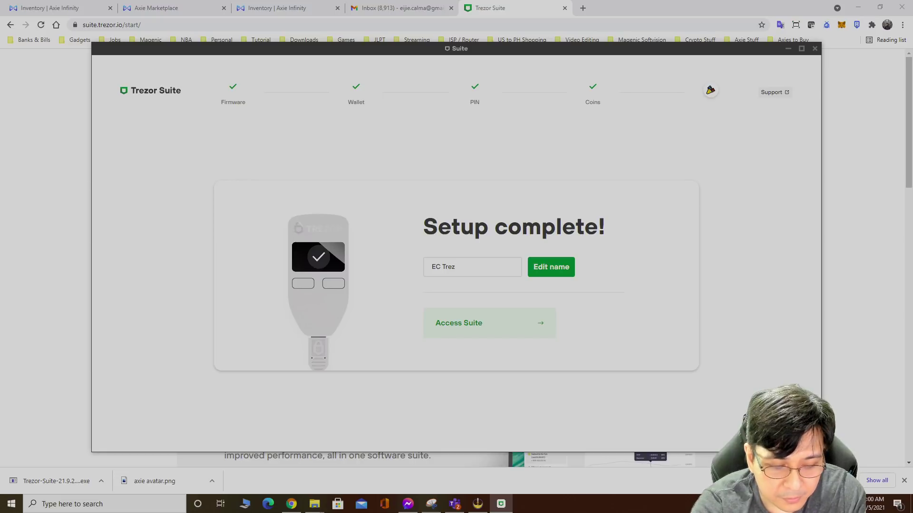
text(or)
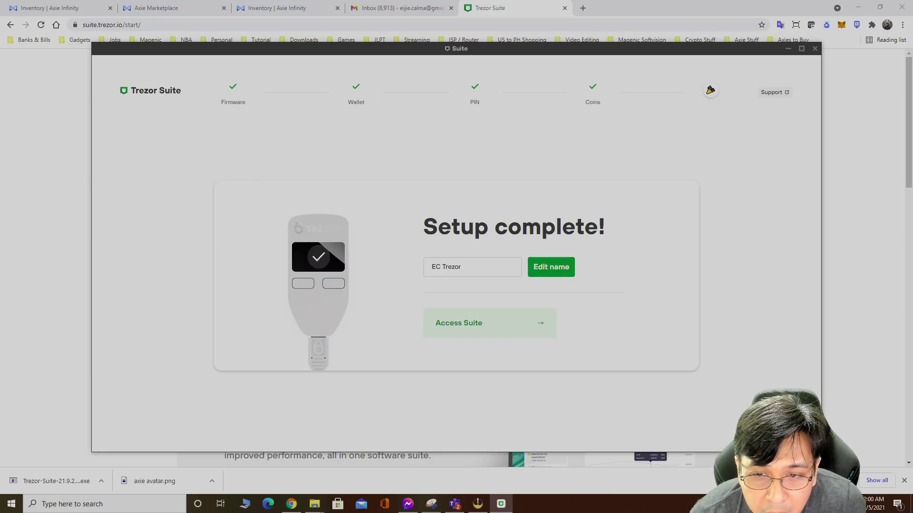
key(Return)
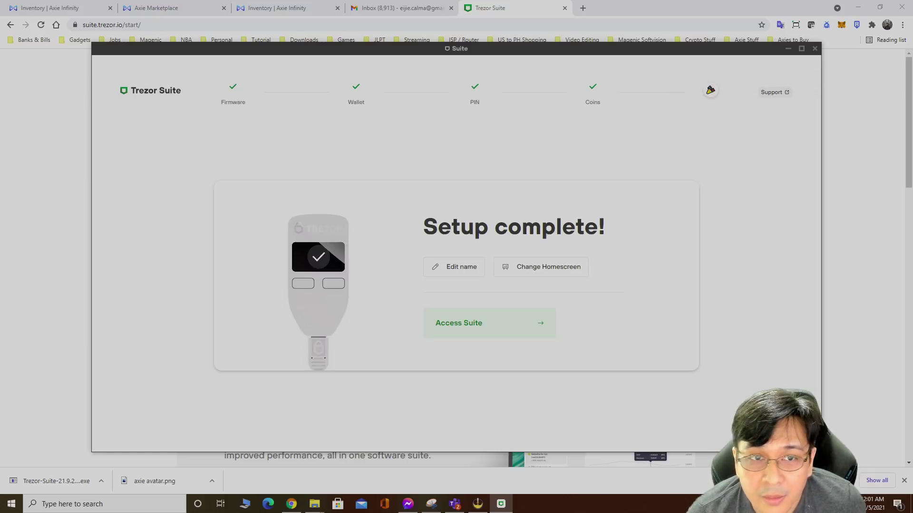
key(Return)
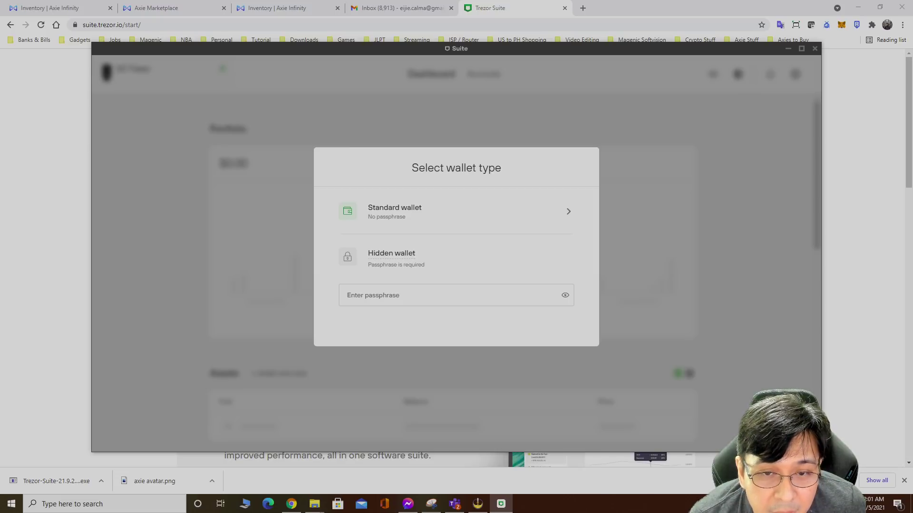
- Open the standard wallet without a passphrase and browse the dashboard
key(Return)
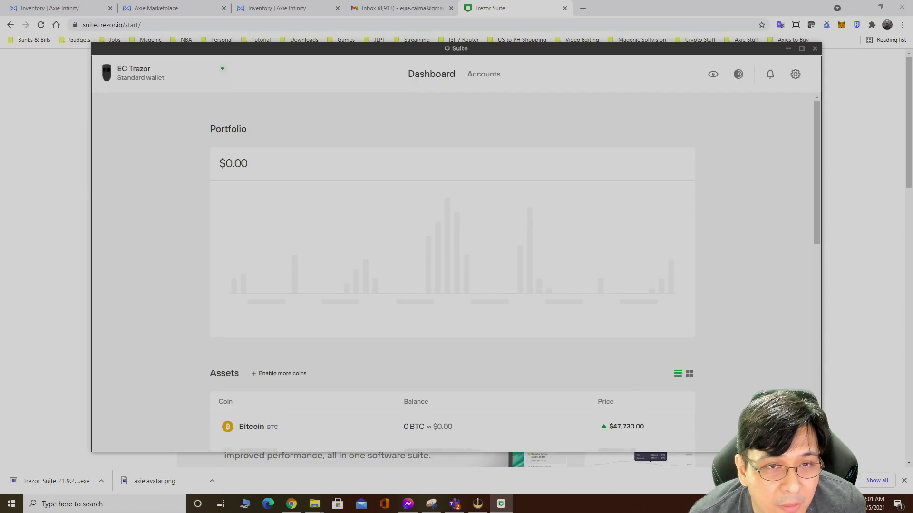
scroll(515, 277, down, 1)
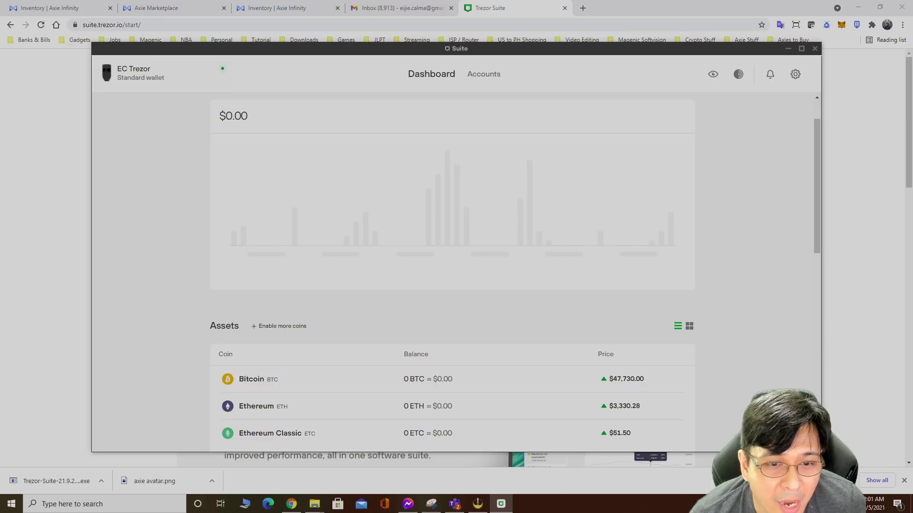
scroll(452, 276, down, 6)
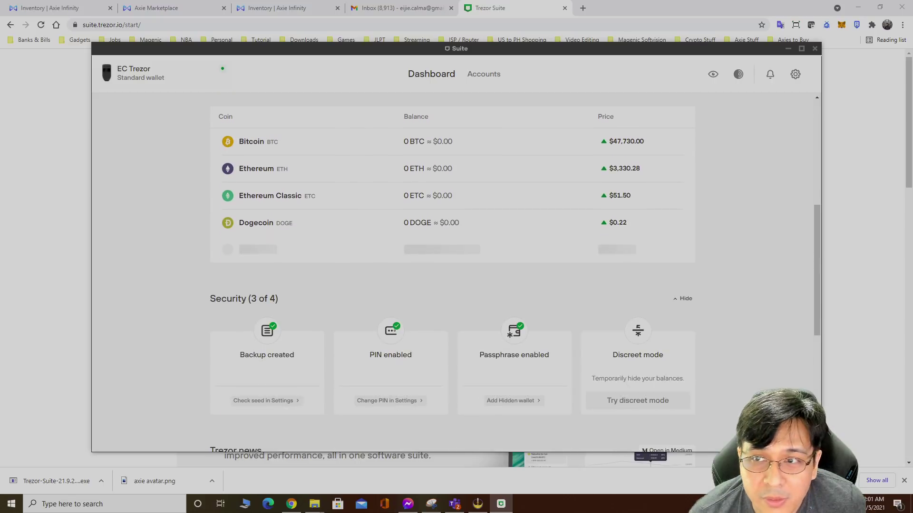
scroll(452, 276, down, 4)
scroll(452, 275, up, 12)
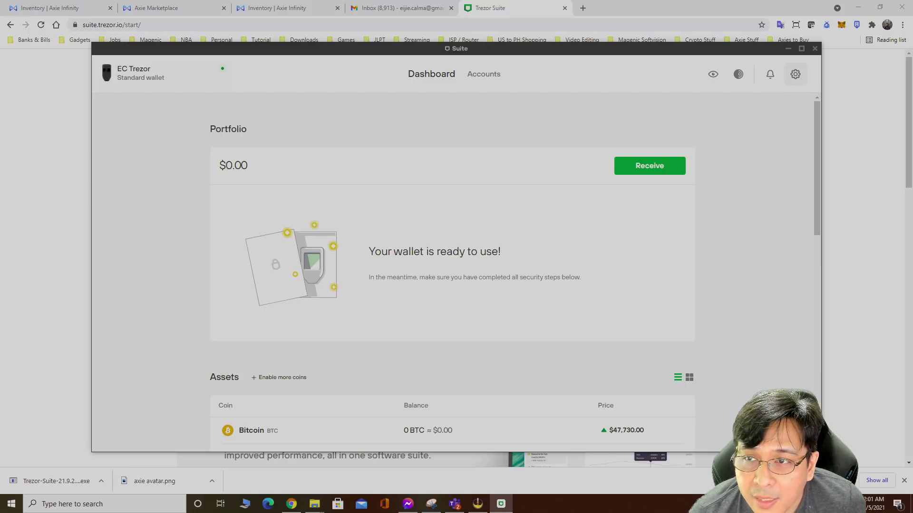
- Review the Application, Device and Crypto settings to see which coins are enabled
click(795, 74)
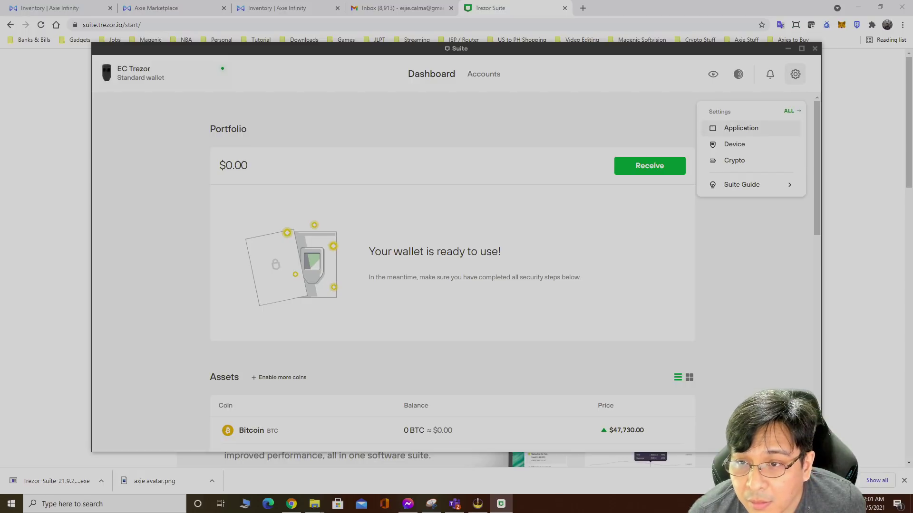
click(741, 127)
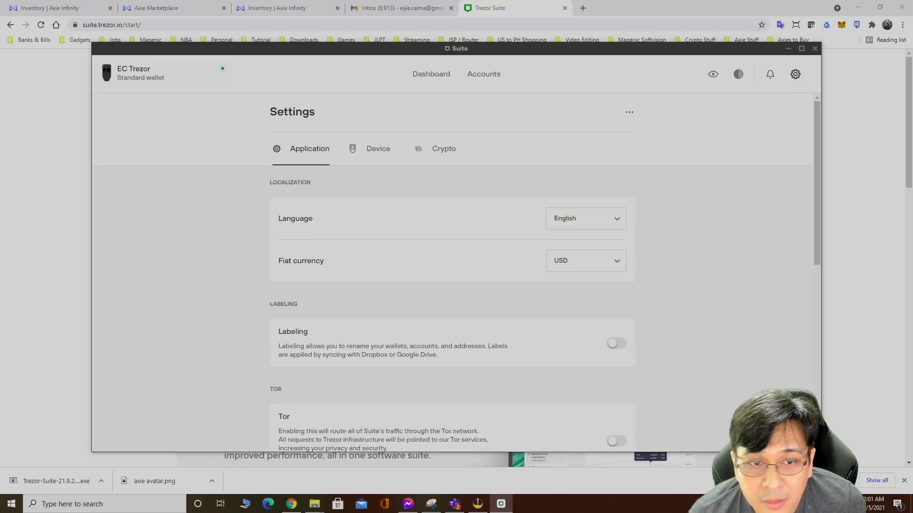
scroll(452, 309, down, 5)
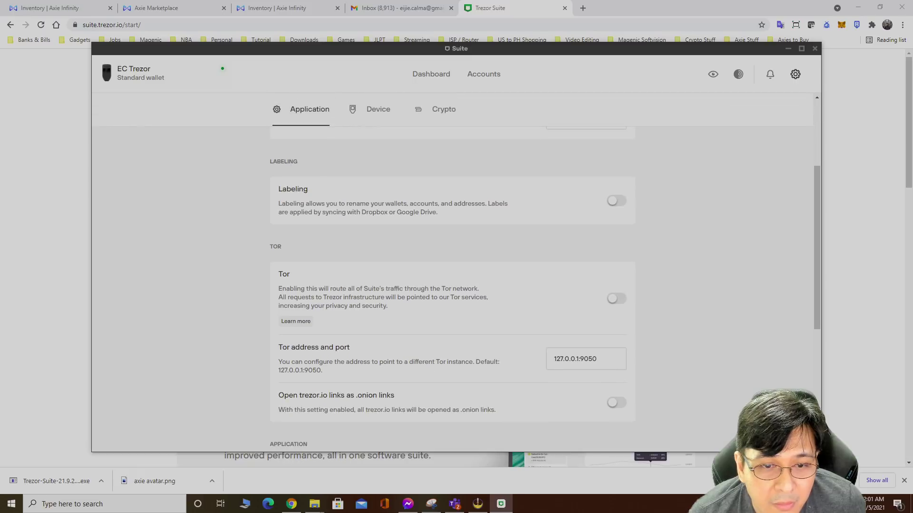
scroll(452, 309, up, 5)
click(378, 149)
click(443, 149)
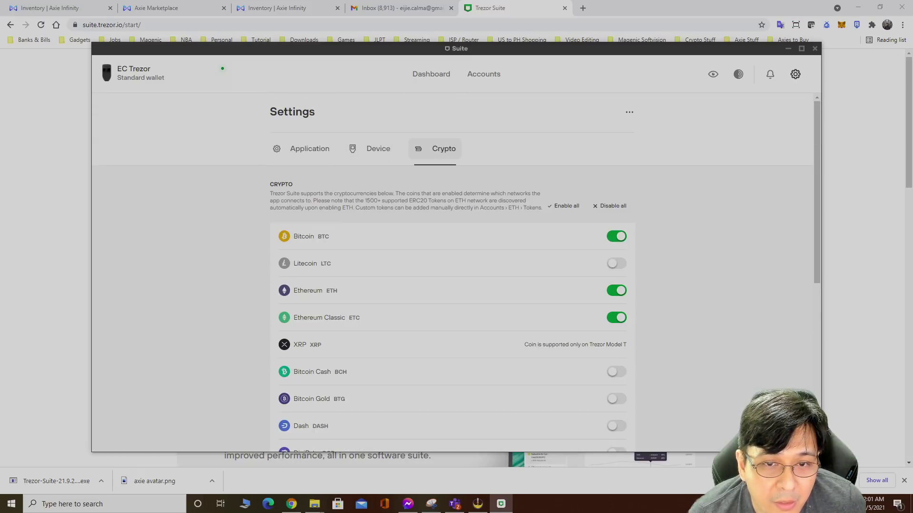
scroll(452, 286, down, 4)
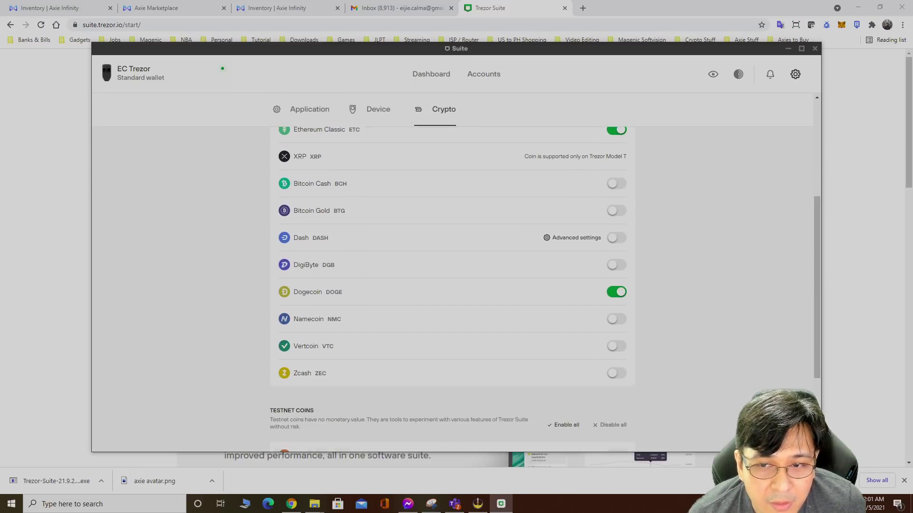
scroll(451, 285, up, 2)
scroll(452, 285, up, 3)
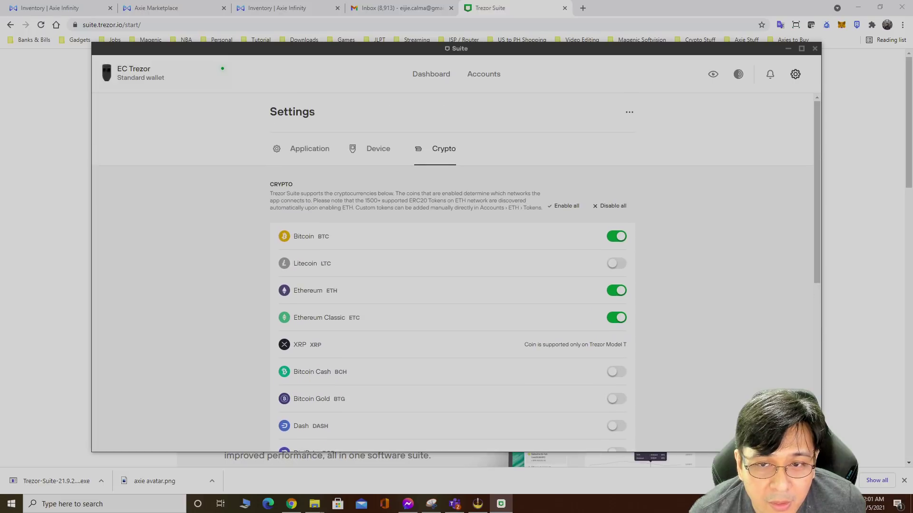
scroll(452, 285, down, 3)
scroll(452, 285, up, 2)
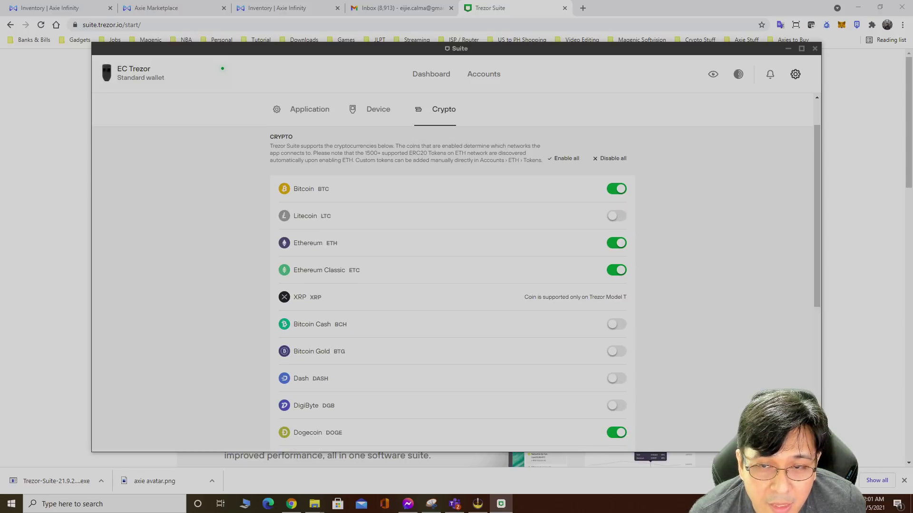
scroll(452, 285, up, 1)
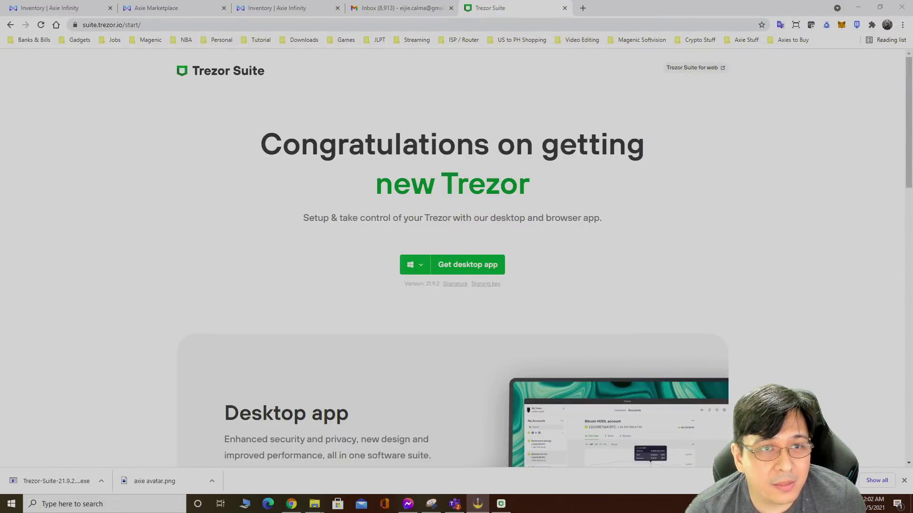
- From the Axie inventory tab, keep the main Ronin account active and choose Connect Hardware Wallet
key(ctrl+1)
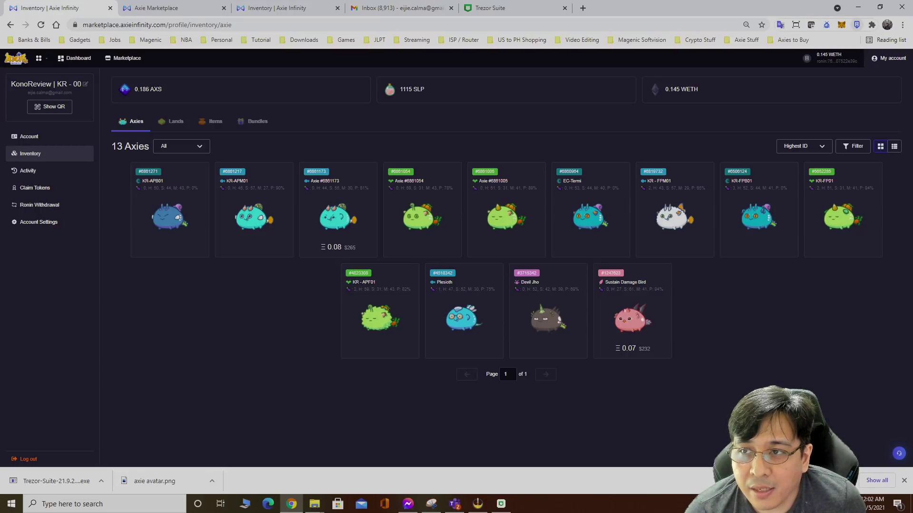
click(856, 24)
click(845, 49)
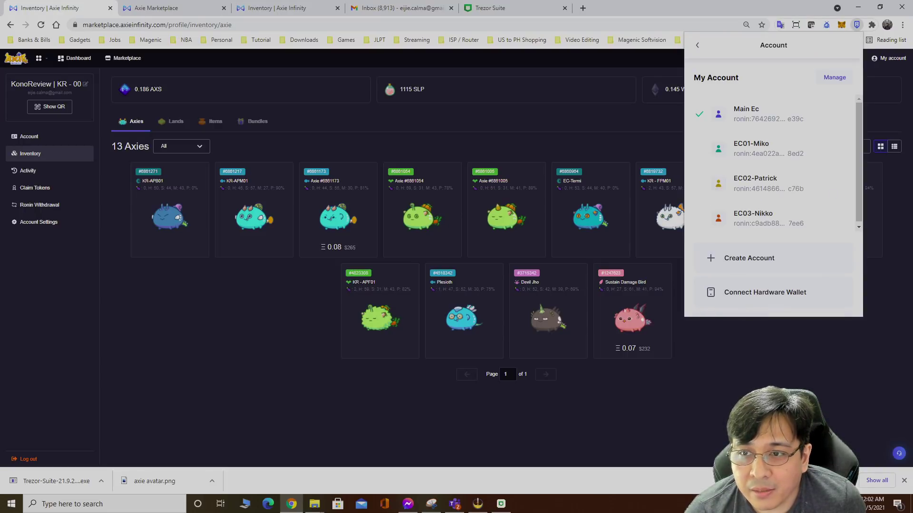
click(760, 114)
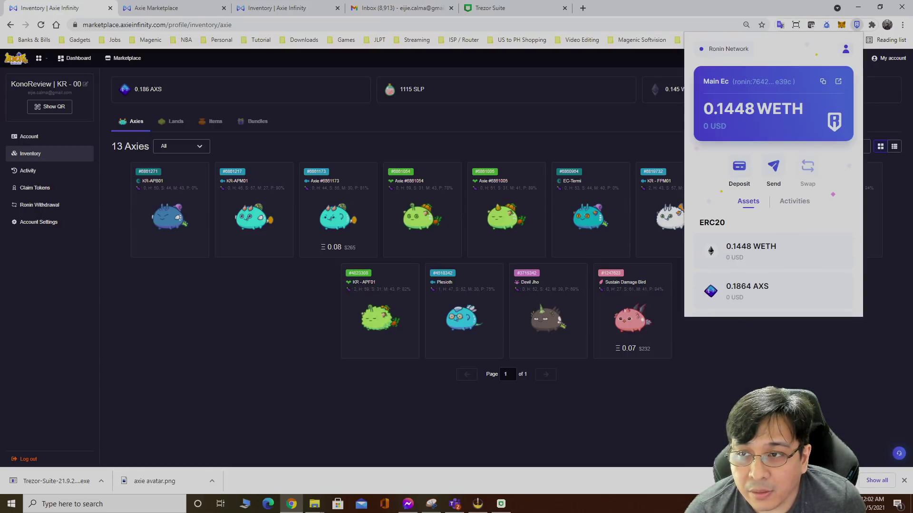
click(846, 49)
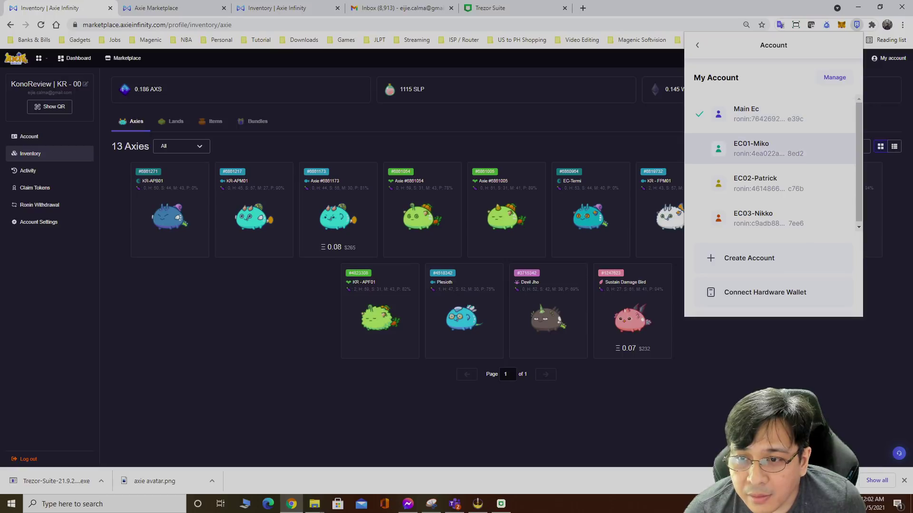
scroll(761, 183, down, 1)
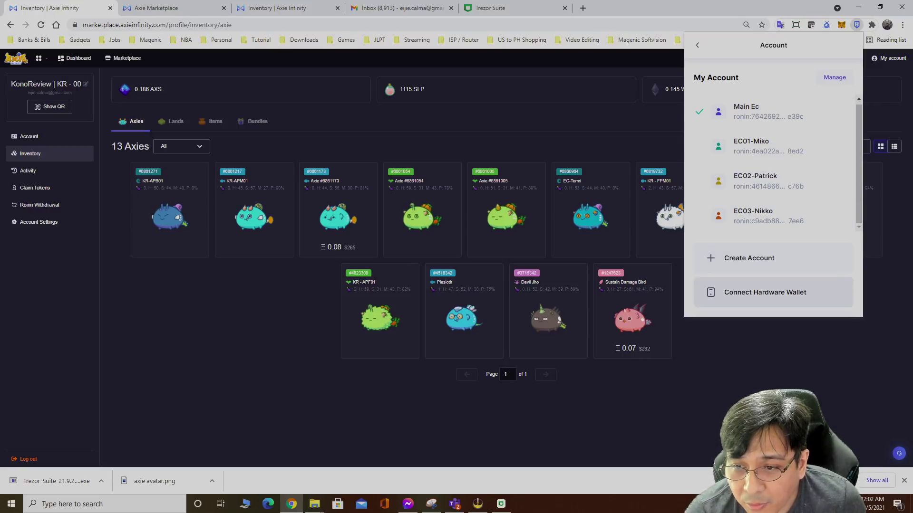
click(765, 293)
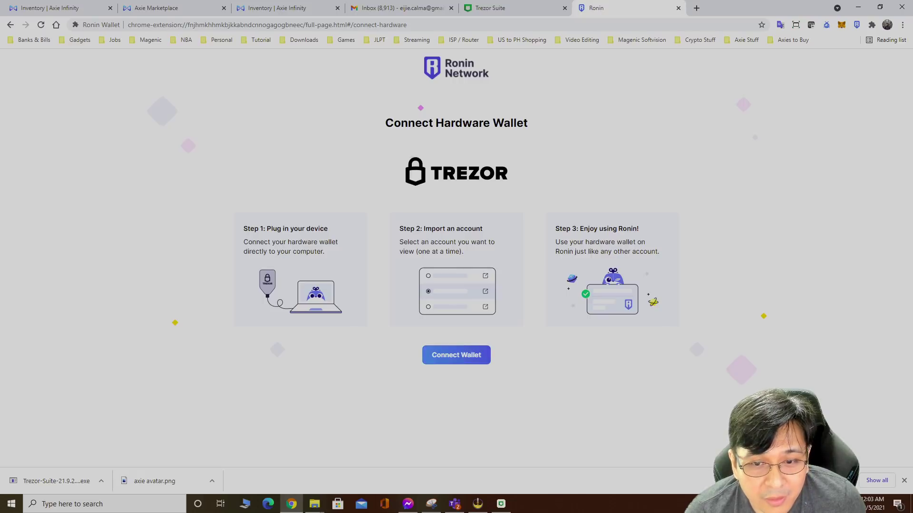
- Connect the Trezor, always allow public key access, export the Ethereum key and submit the passphrase
click(456, 355)
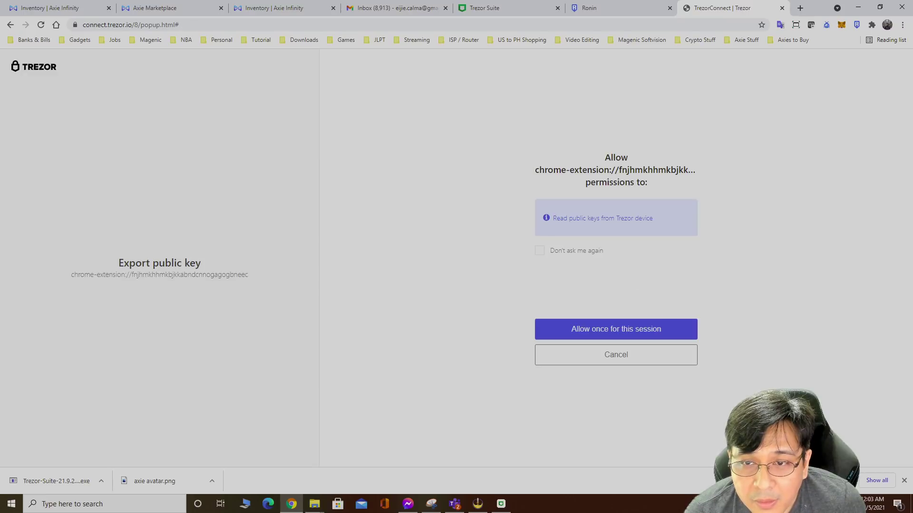
click(540, 250)
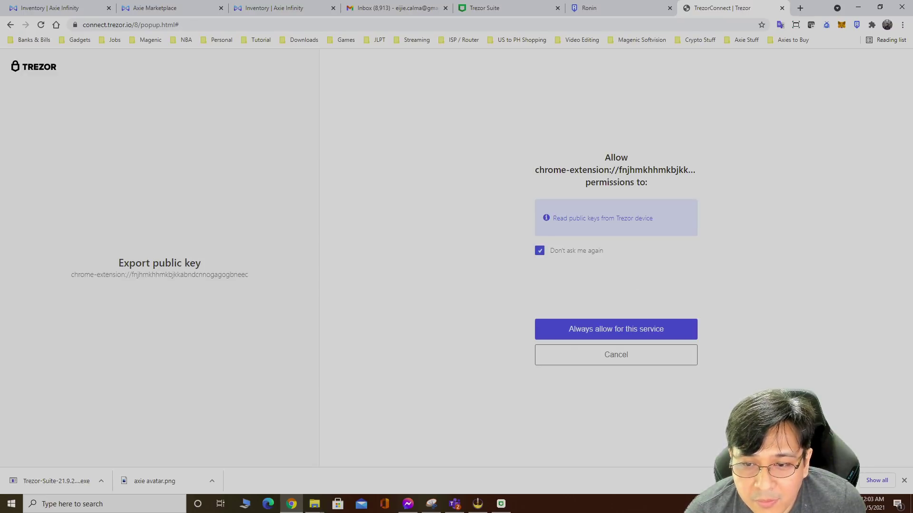
key(Return)
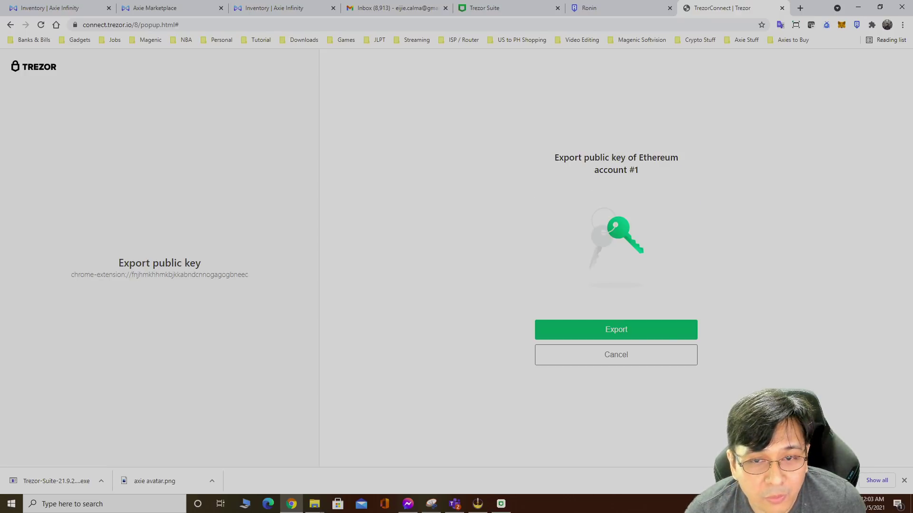
key(Return)
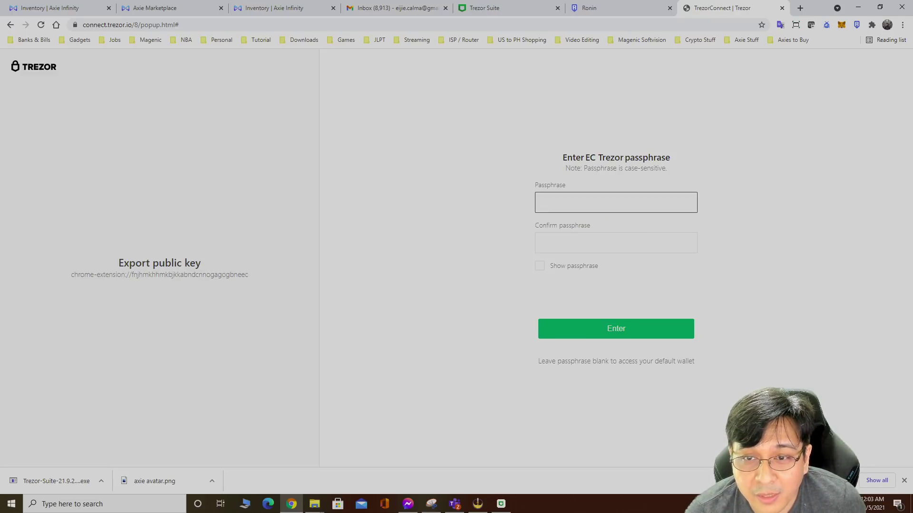
key(Return)
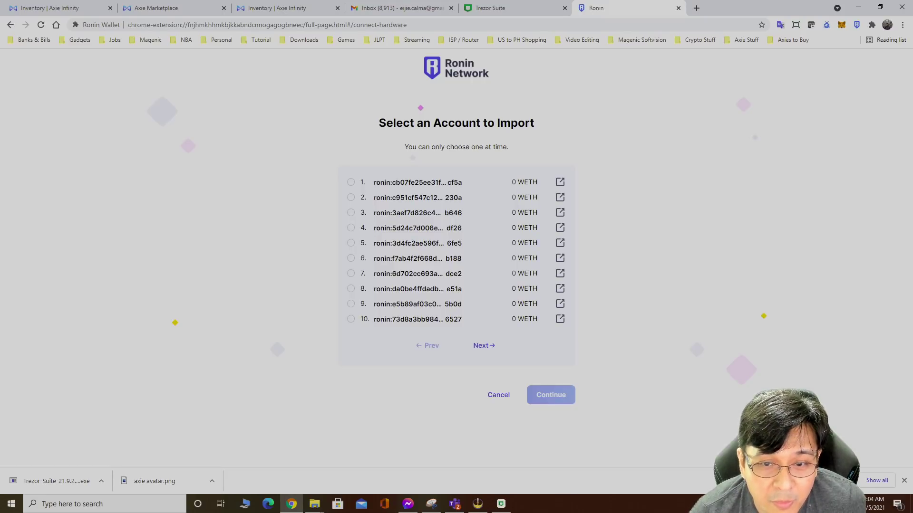
- Page forward through the Trezor account list, then back to the first accounts
click(485, 346)
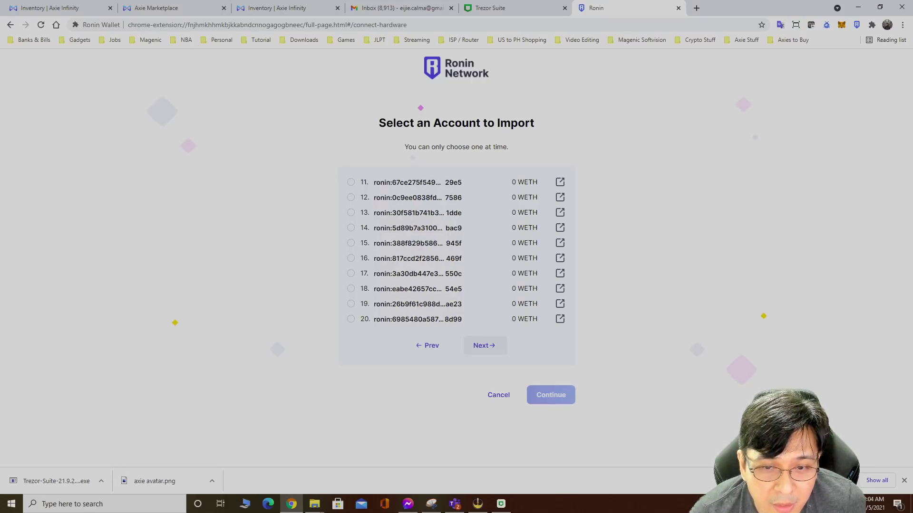
key(Return)
key(Return)
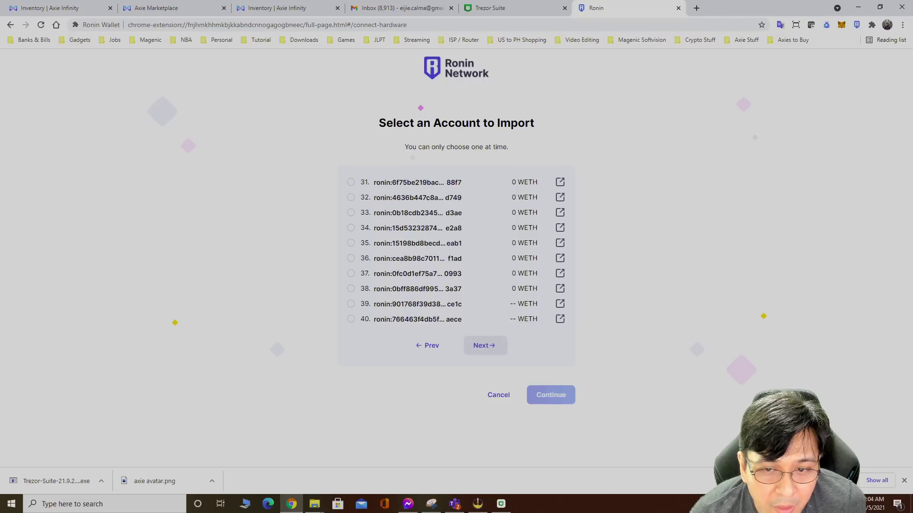
key(Return)
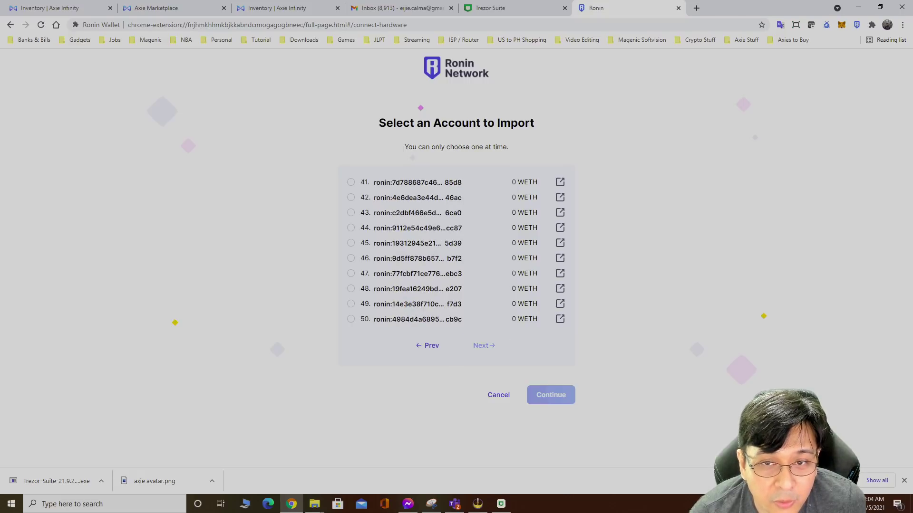
key(shift+Tab)
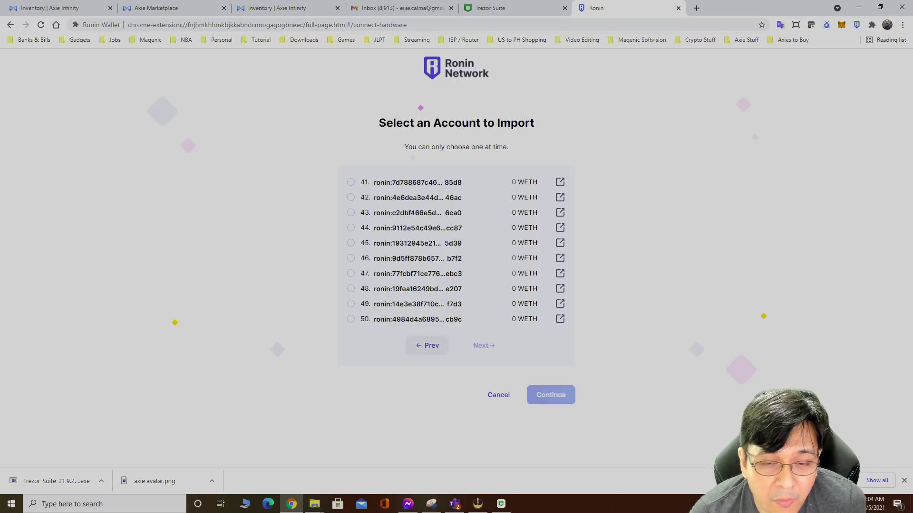
key(Return)
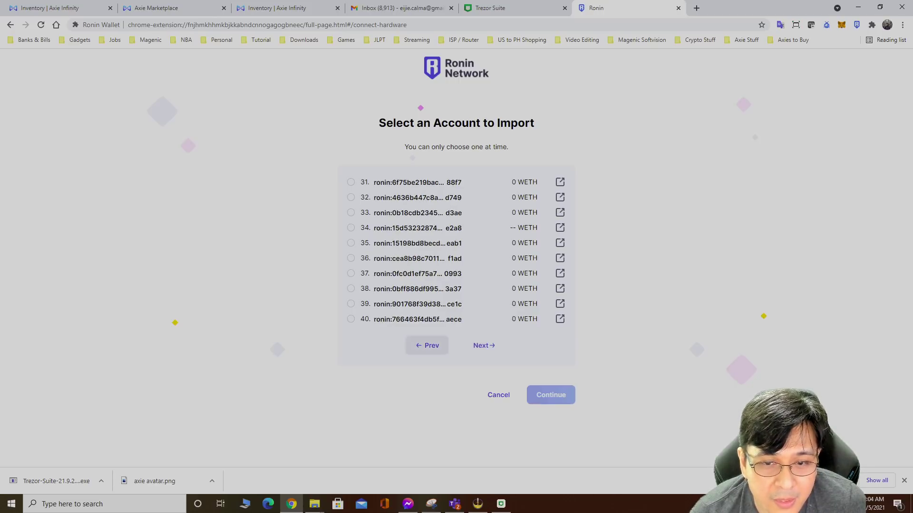
key(Return)
key(Return)
key(Return)
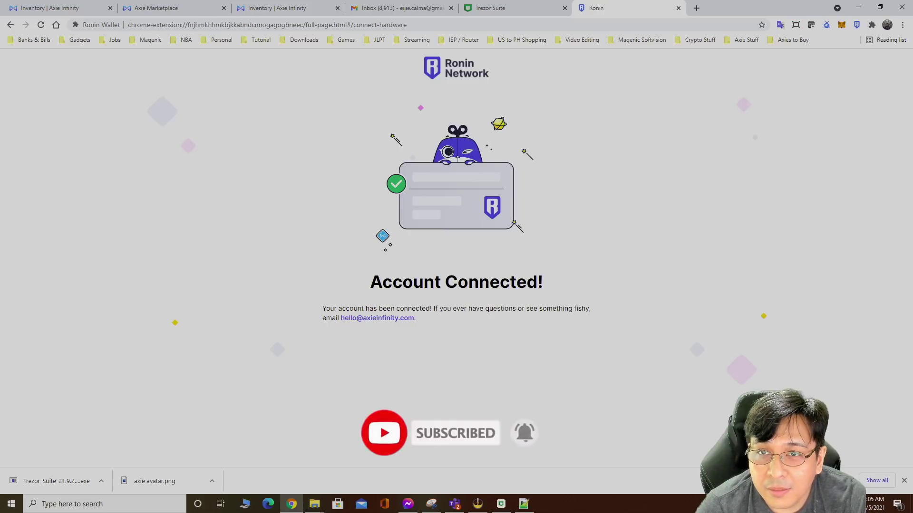
- Rename the Ronin Wallet account Trezor #1 to 'KR Trezor 01'
click(856, 25)
scroll(770, 147, down, 1)
scroll(770, 145, down, 3)
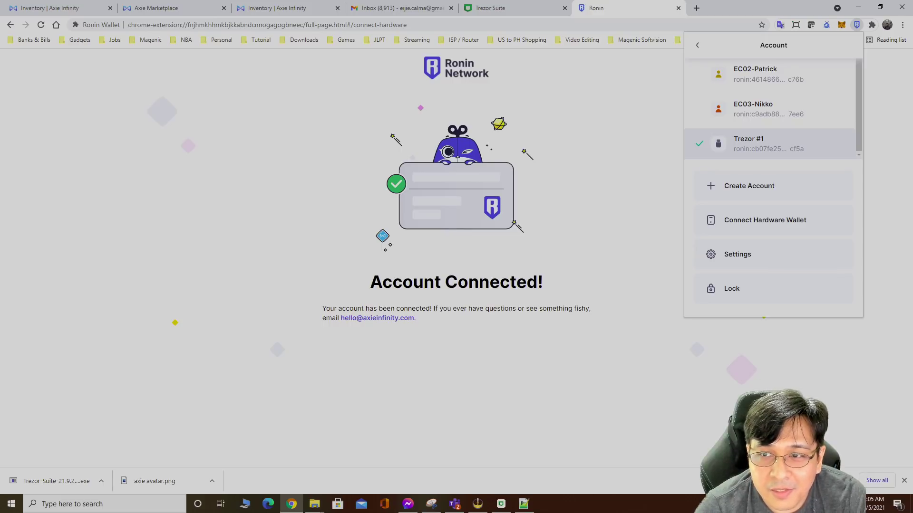
scroll(770, 145, up, 3)
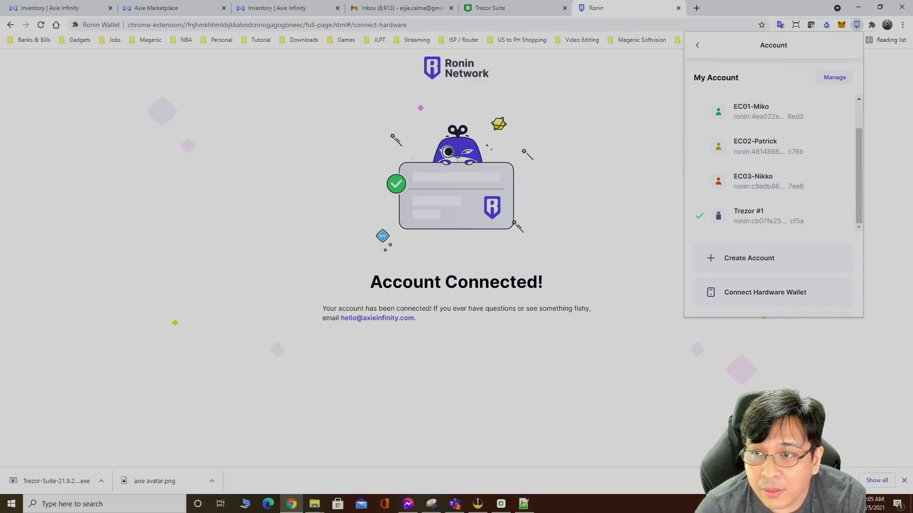
click(833, 75)
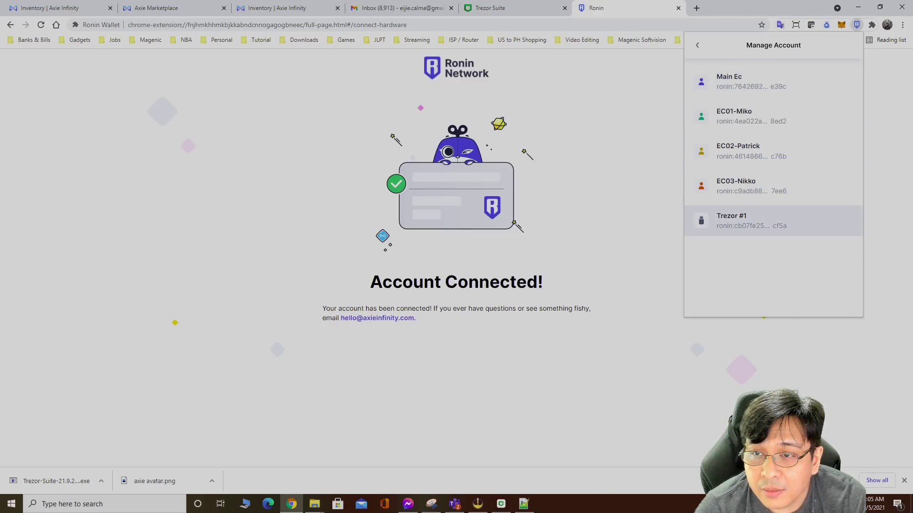
click(751, 221)
click(805, 130)
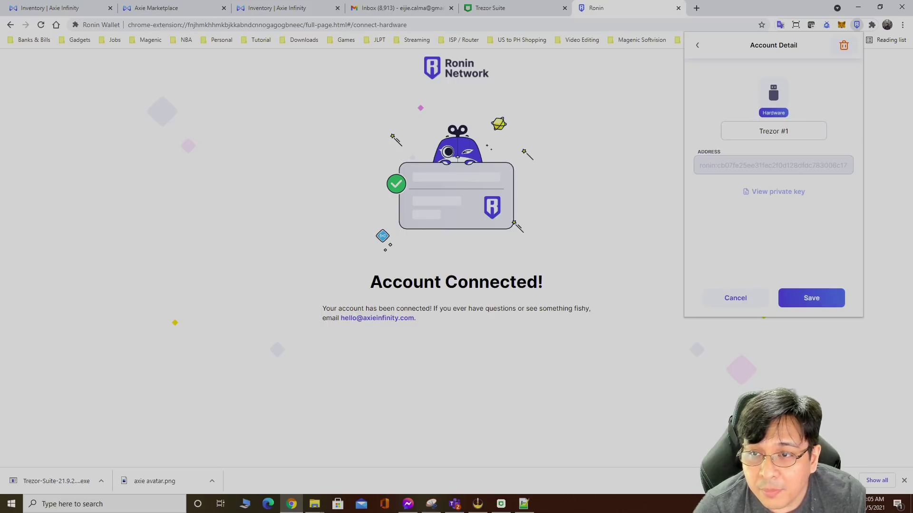
key(ctrl+a)
text(KR Trezor 01)
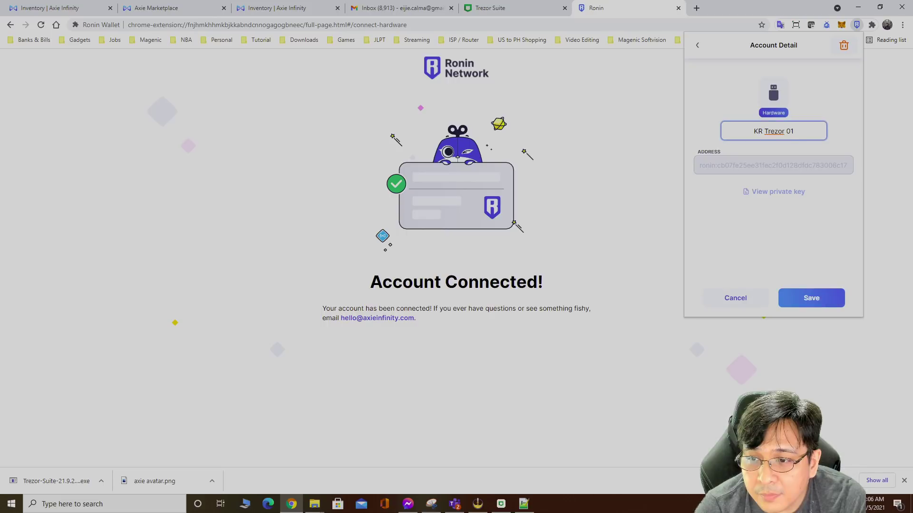
key(Return)
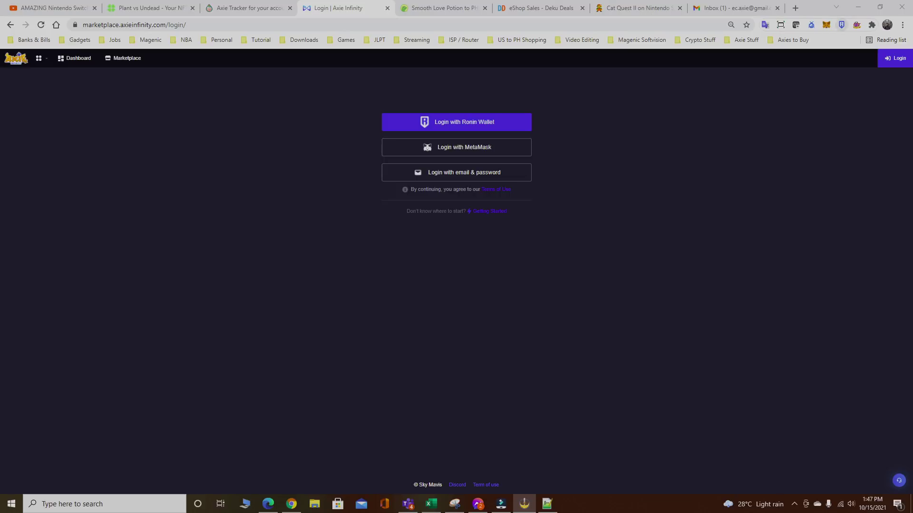
- Switch Ronin Wallet to the KR07 account and close the wallet popup
click(841, 24)
click(830, 48)
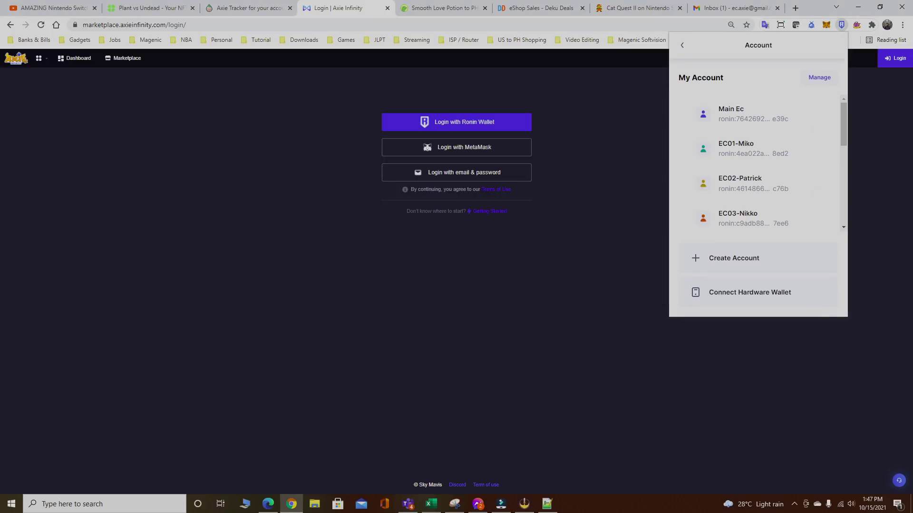
scroll(756, 147, down, 4)
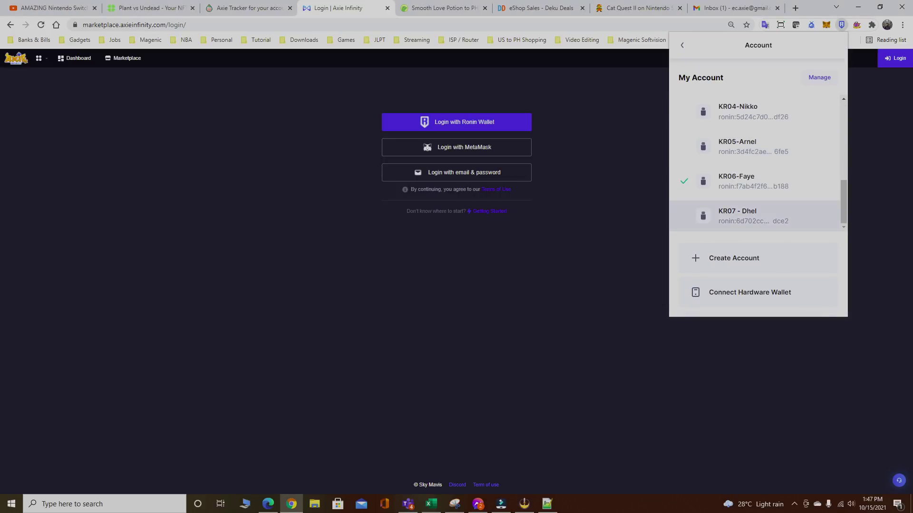
click(742, 216)
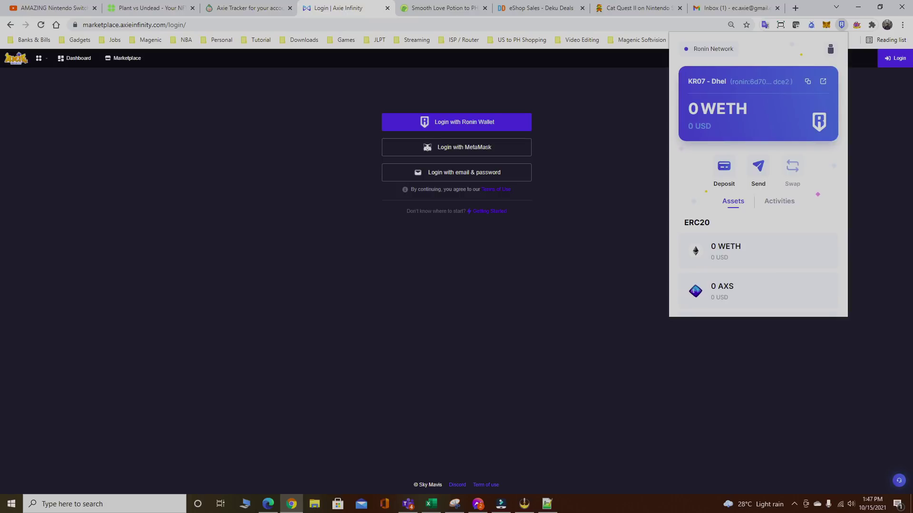
key(Escape)
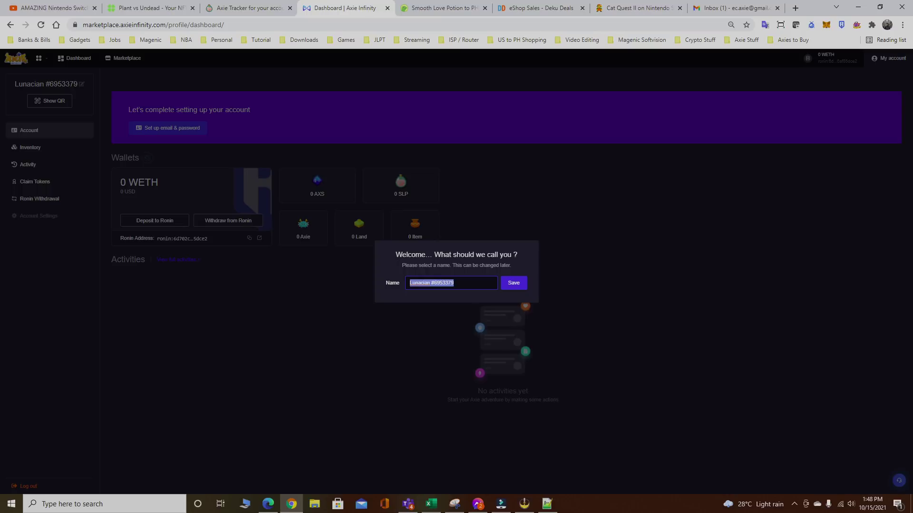
- Enter 'KR07-DC' as the profile name and save it
text(KR07-DC)
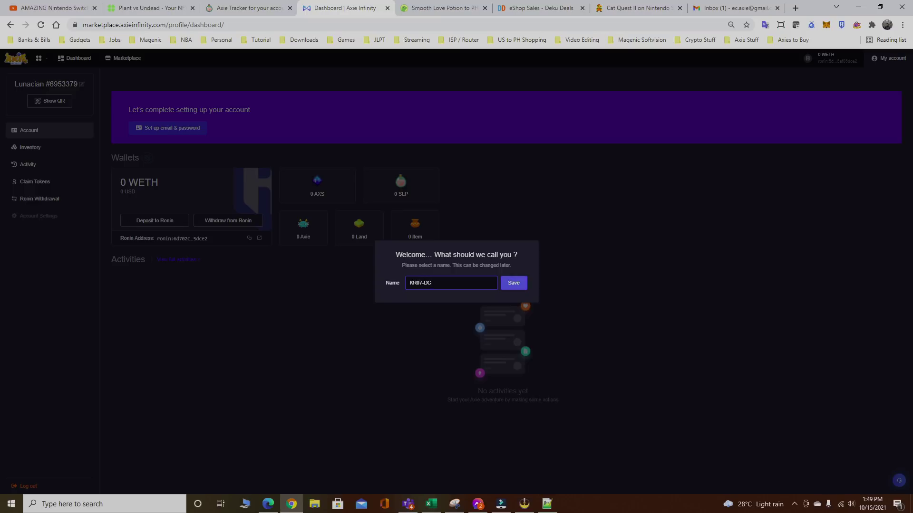
key(Return)
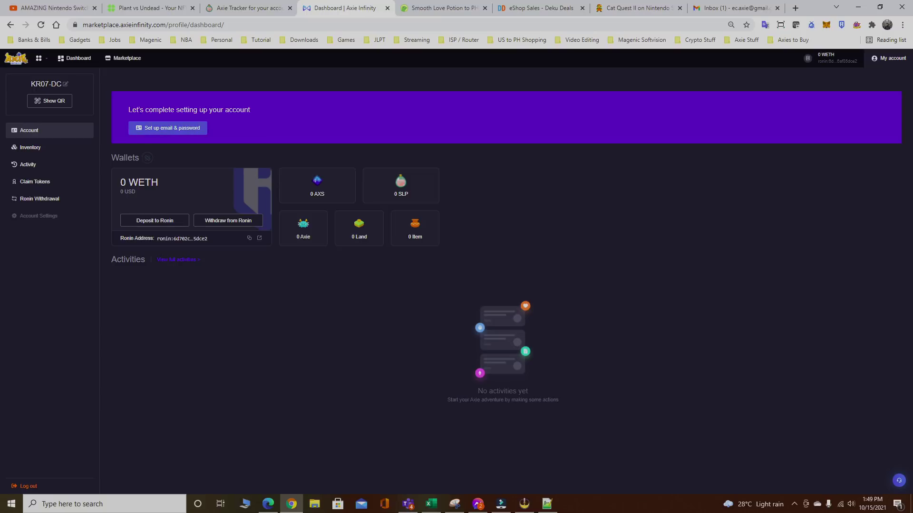
- Start the email and password setup, paste in the account password and submit
click(171, 128)
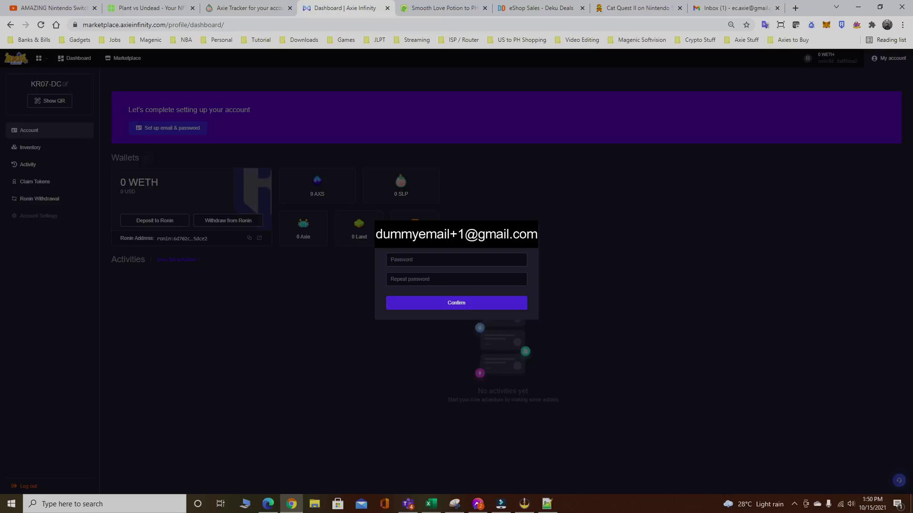
click(456, 260)
key(ctrl+v)
key(Tab)
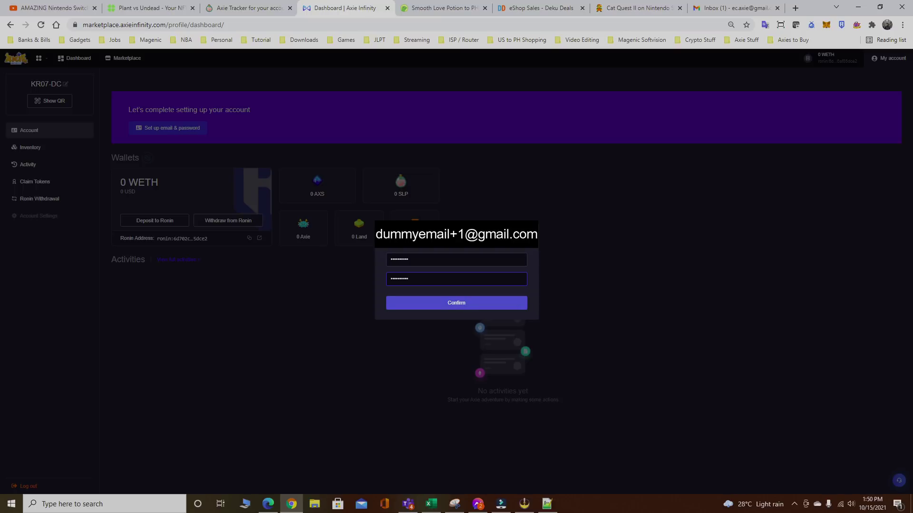
key(Return)
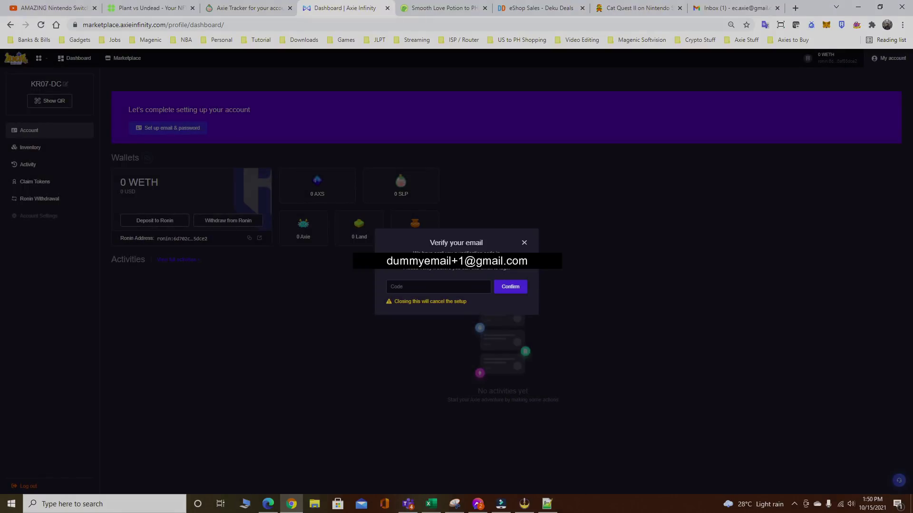
- Refresh Gmail, open the Axie 'Verify your email' message, and select its code
click(732, 8)
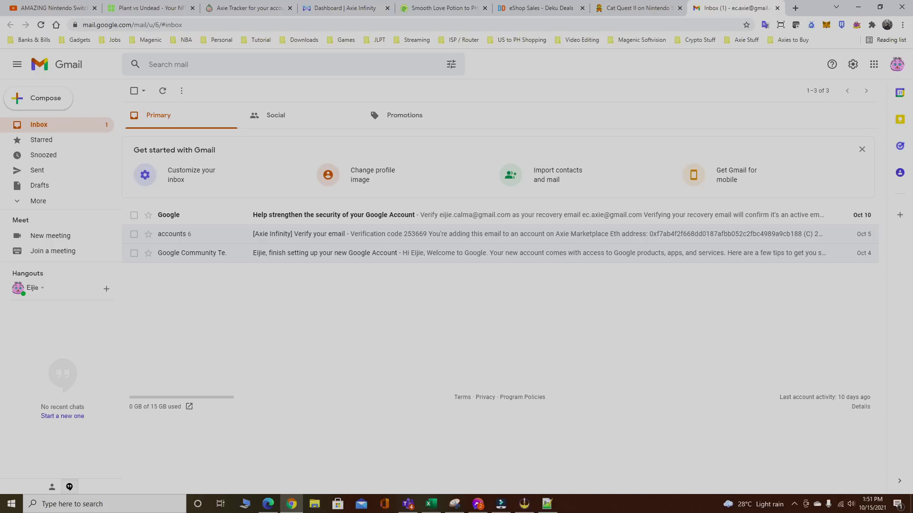
click(162, 90)
click(332, 214)
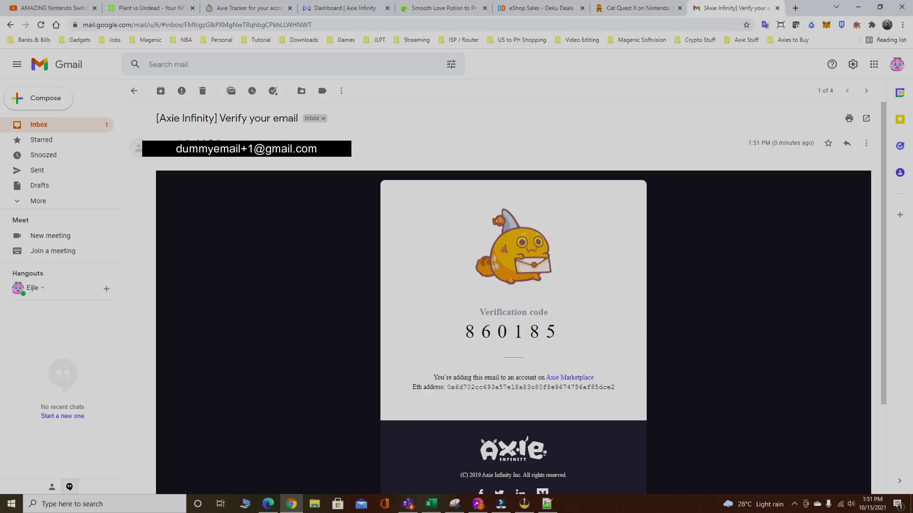
drag(464, 331, 561, 332)
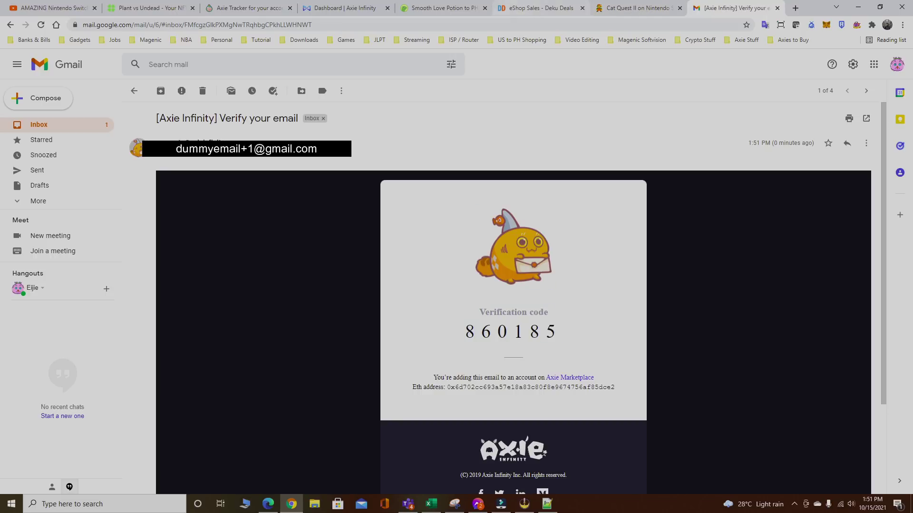
click(347, 8)
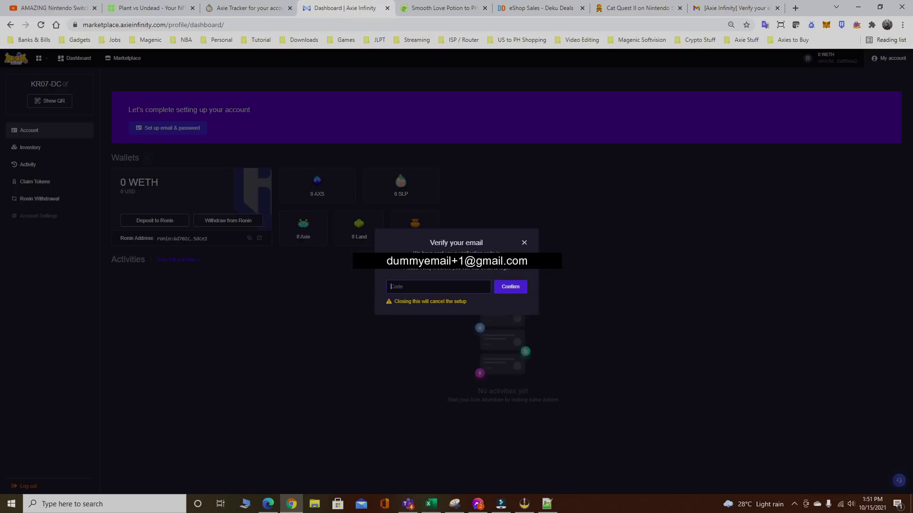
- Enter the emailed verification code and confirm it
key(Return)
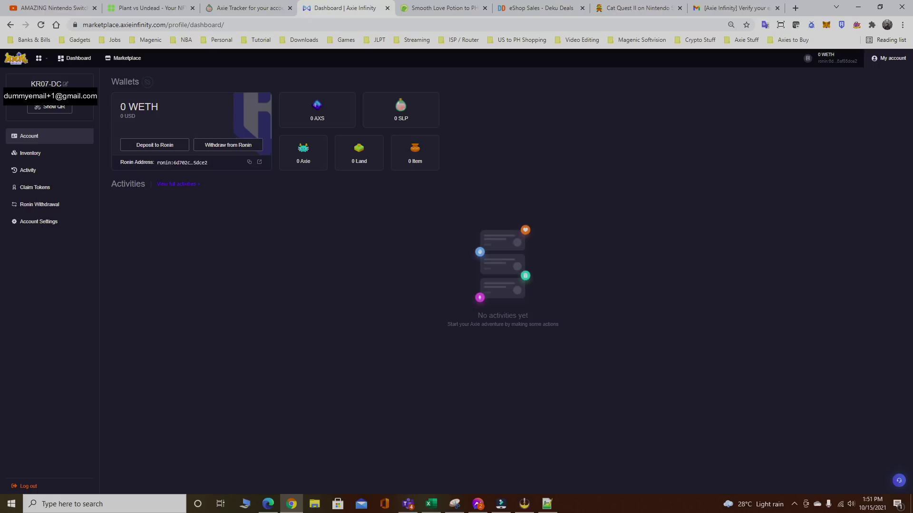
- View KR07-DC's Inventory, Activity and Claim Tokens pages, ending back on Inventory
click(30, 153)
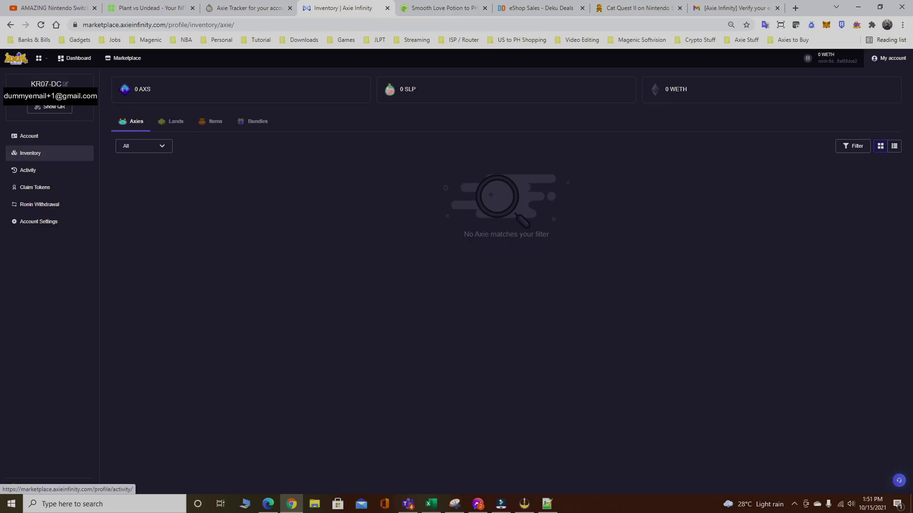
click(28, 170)
click(35, 188)
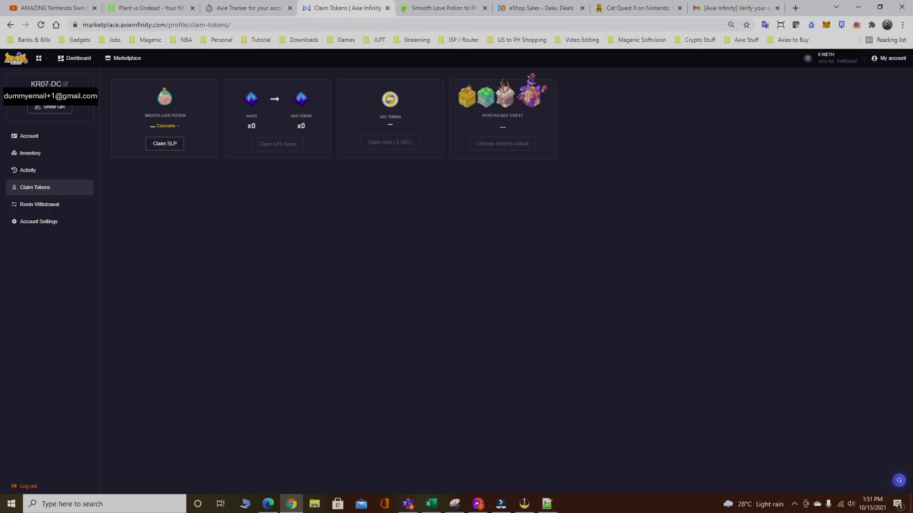
click(30, 153)
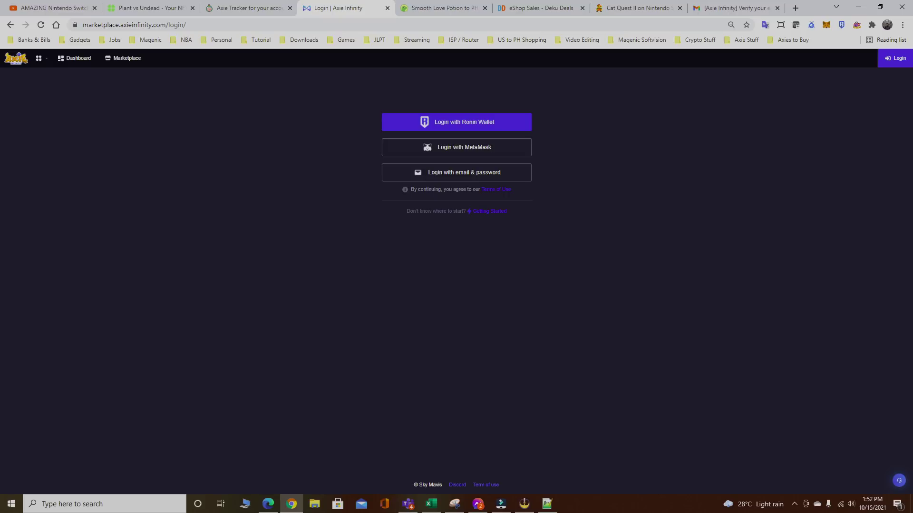
- Switch Ronin Wallet to the KR01 main account
click(841, 24)
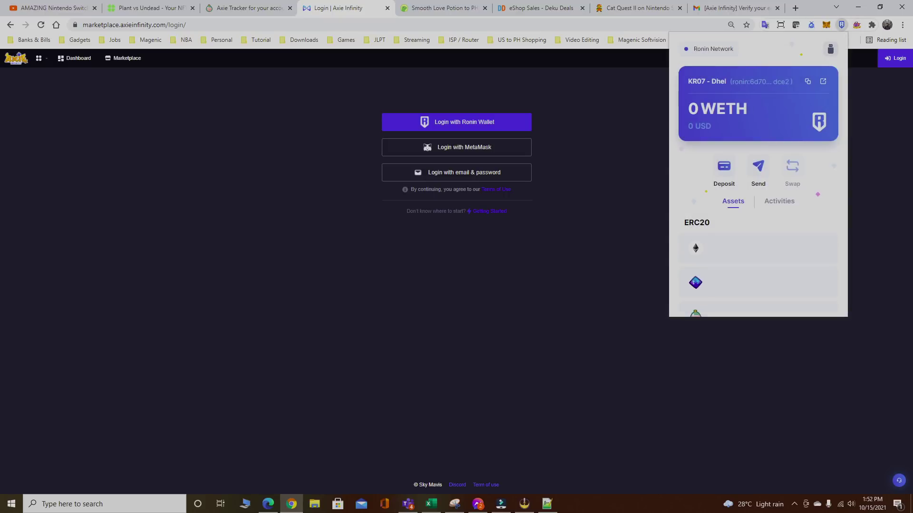
scroll(755, 172, down, 10)
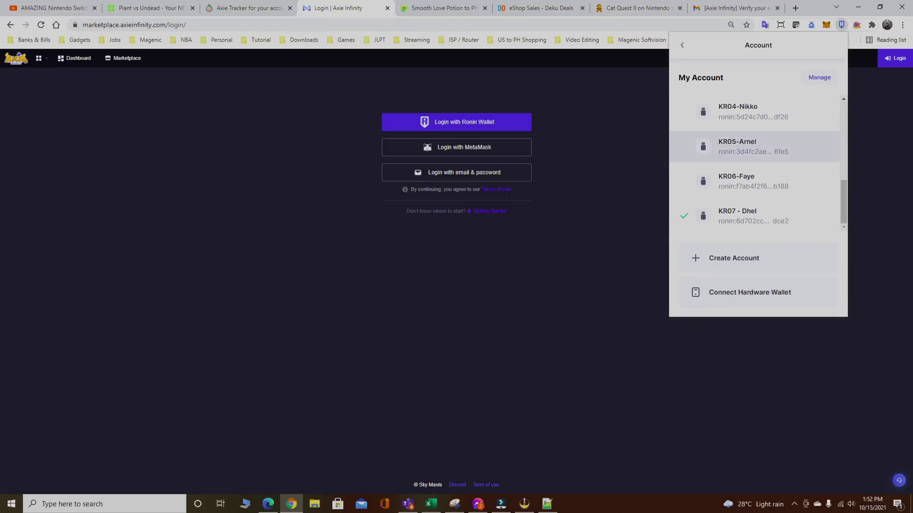
scroll(756, 142, up, 5)
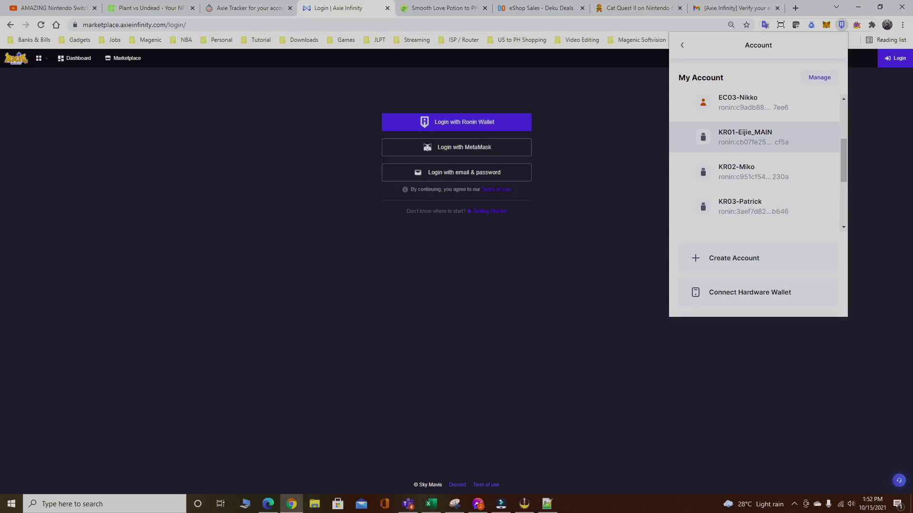
click(756, 137)
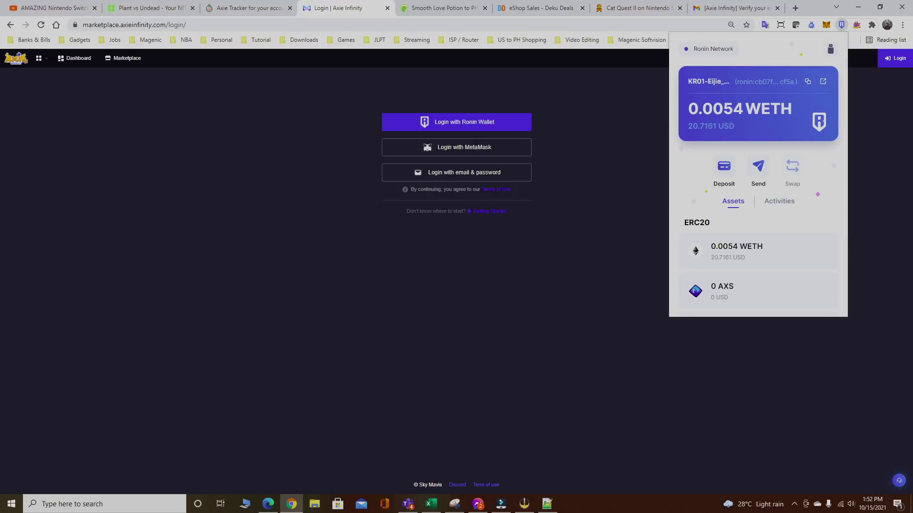
- Log in to the marketplace with Ronin Wallet, signing the message on the Trezor
click(456, 122)
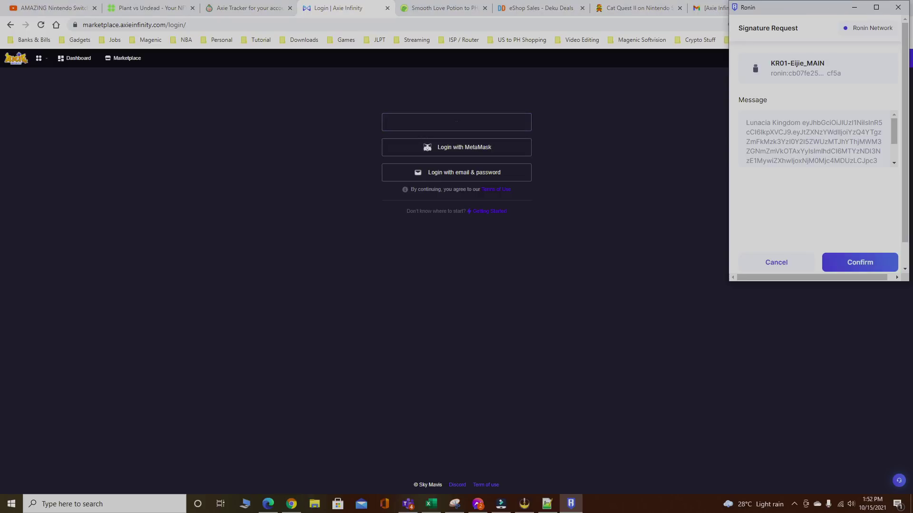
scroll(814, 140, down, 2)
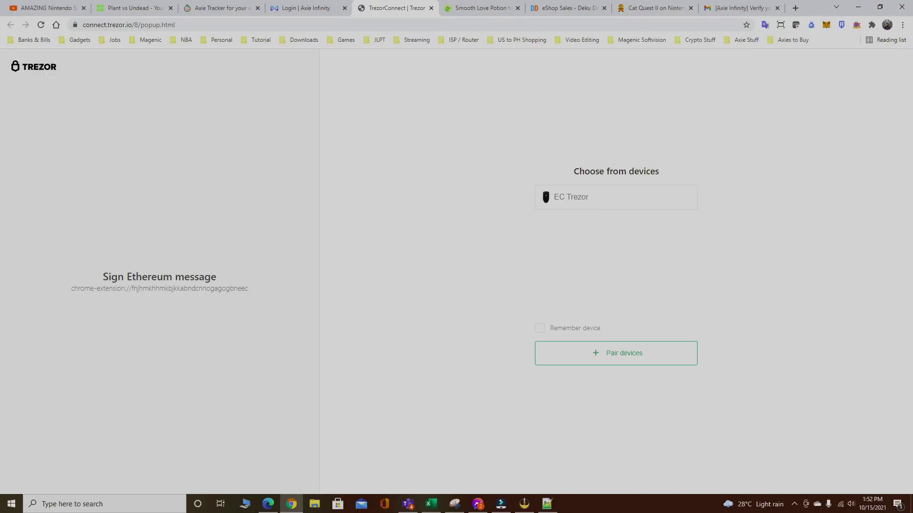
click(616, 196)
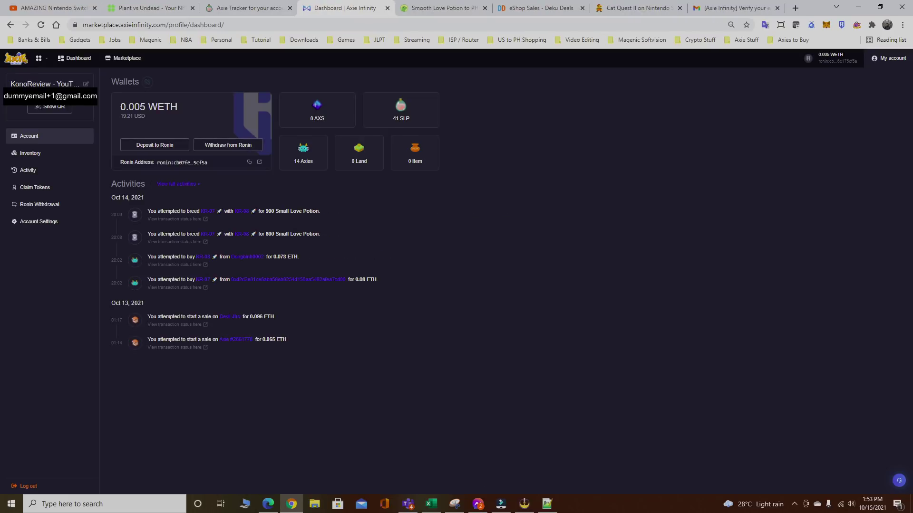
- Open Axie KR-07 from the main account's inventory and review its details
click(30, 153)
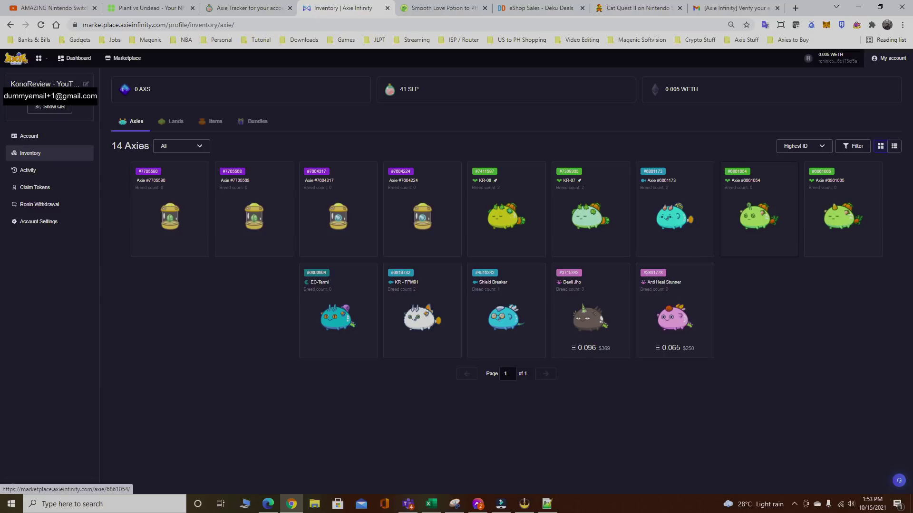
click(590, 217)
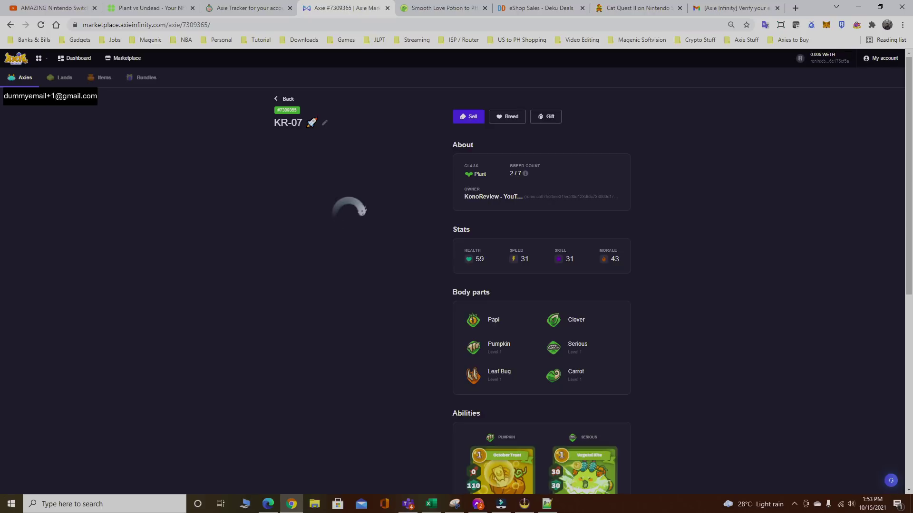
scroll(541, 292, down, 4)
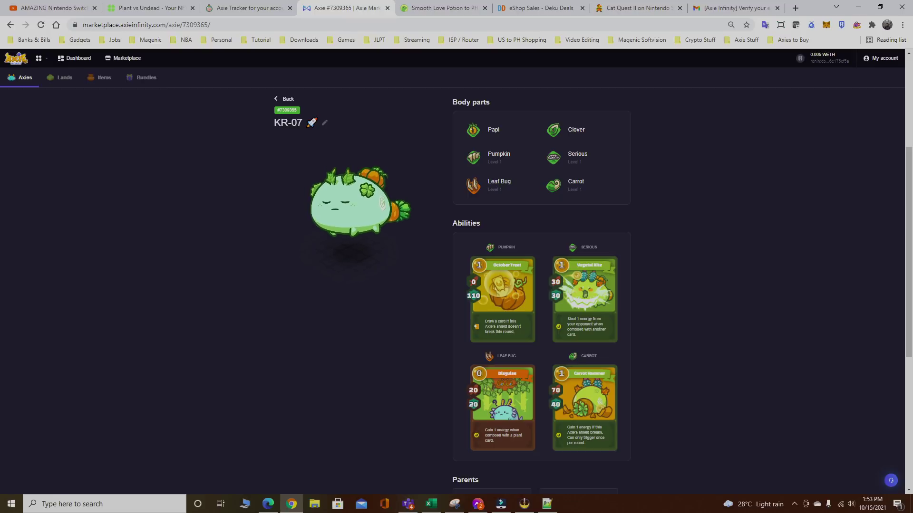
scroll(541, 293, up, 4)
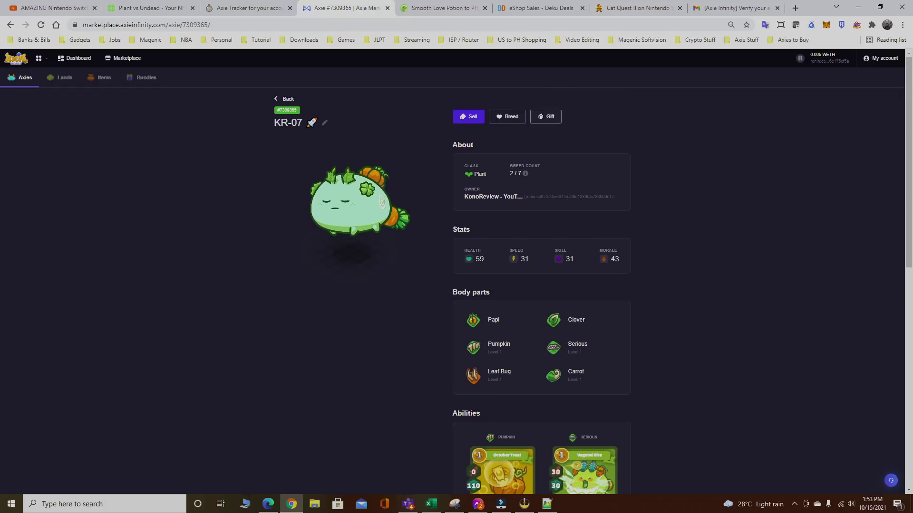
- Start gifting KR-07 and paste the scholar's Ronin address from Notepad++ as the receiver
click(546, 116)
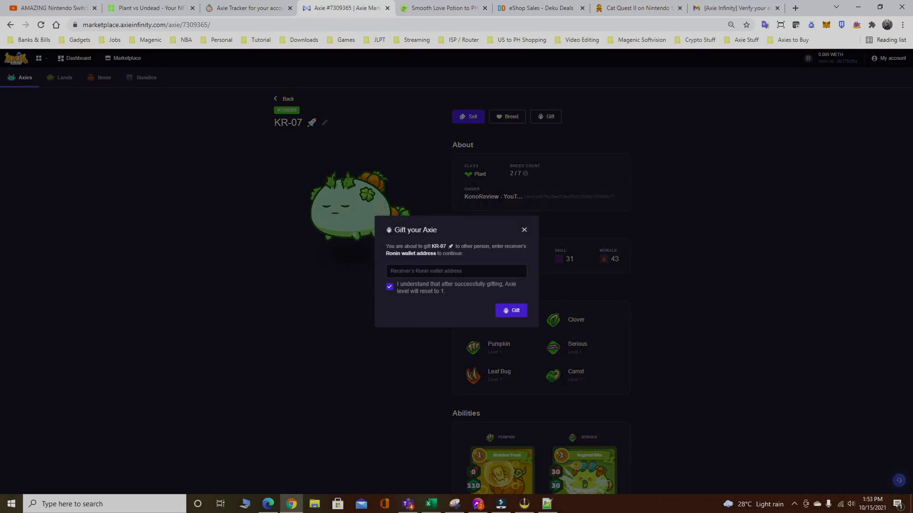
click(547, 504)
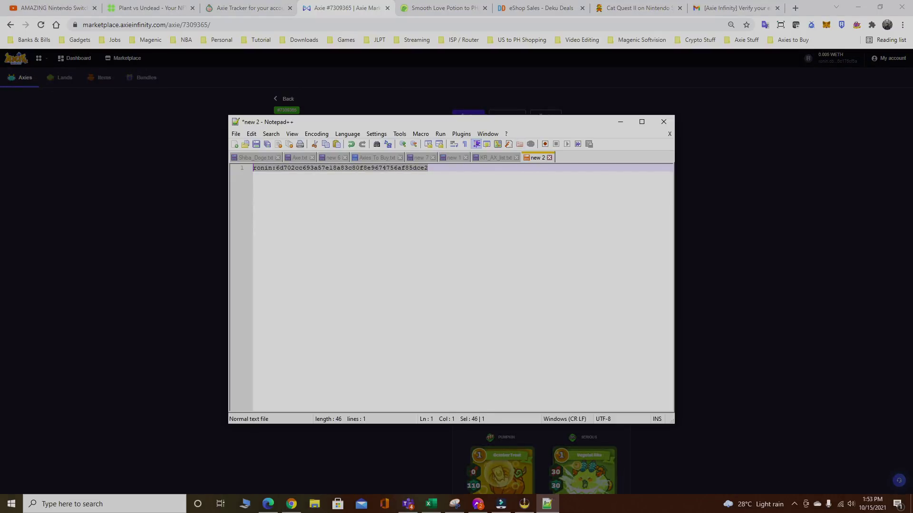
click(620, 122)
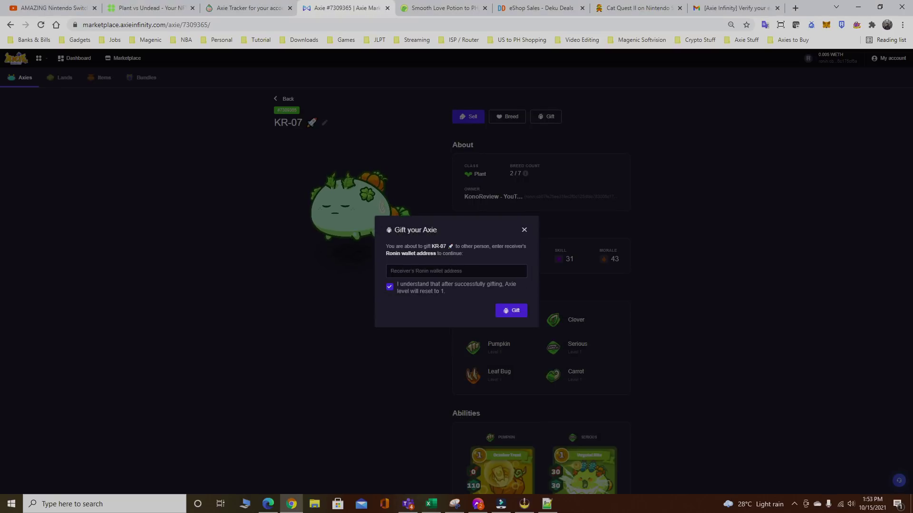
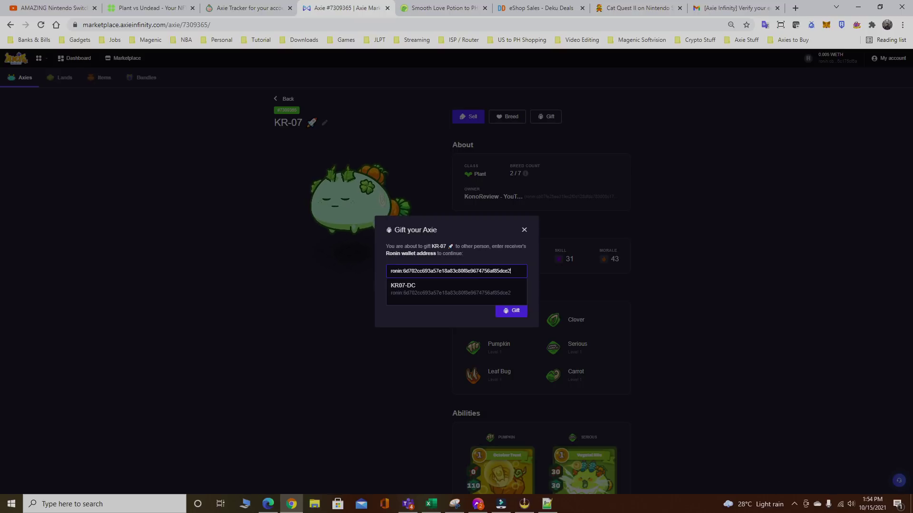
key(Tab)
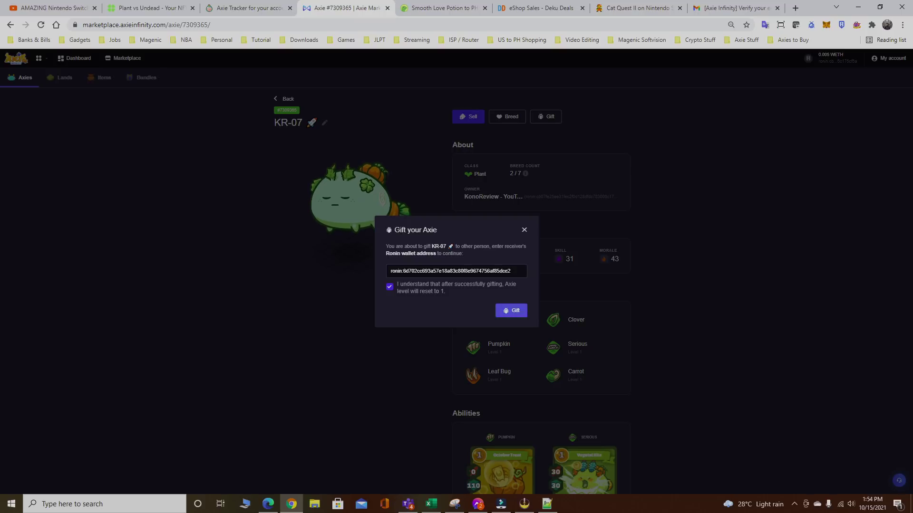
- Submit the KR-07 gift and approve the transaction in the Ronin wallet popup
key(Return)
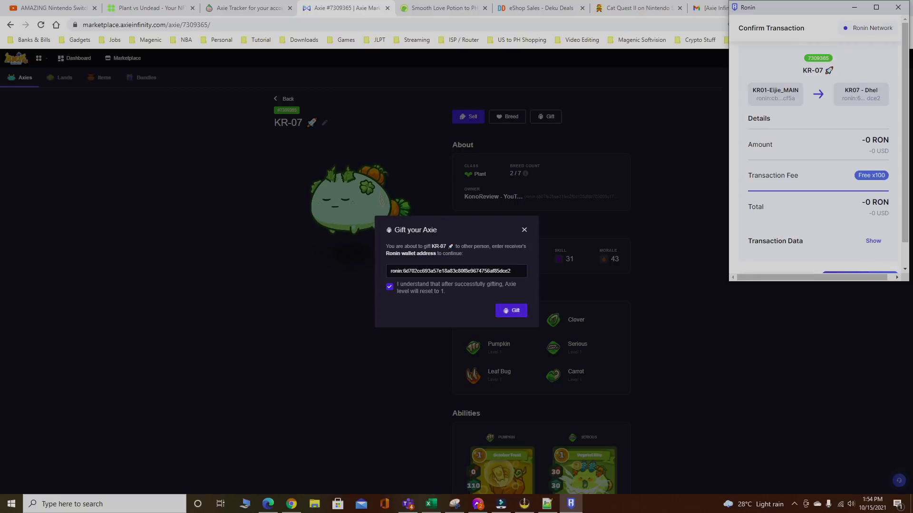
scroll(817, 142, down, 2)
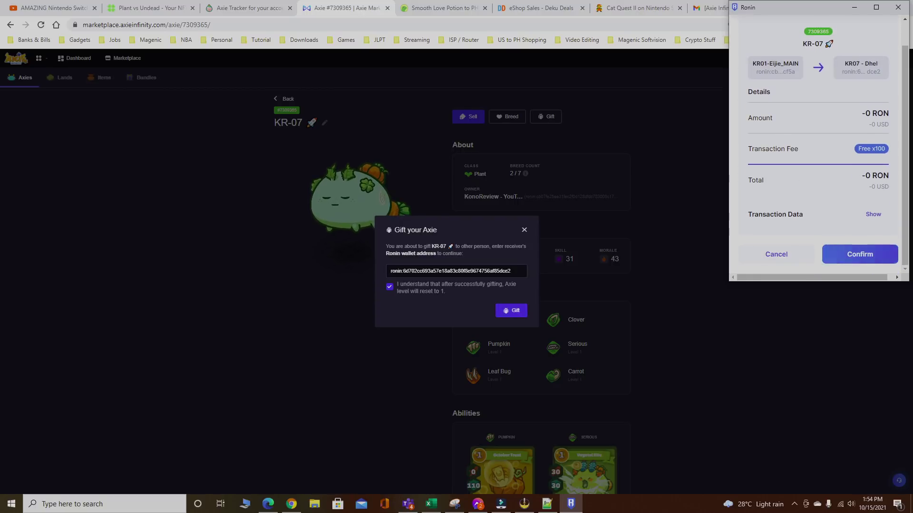
click(859, 254)
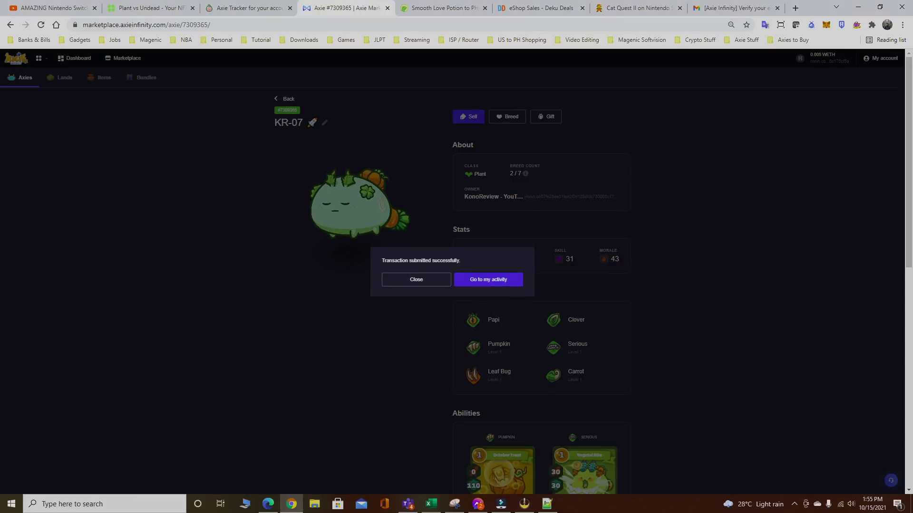
- Dismiss the success message, go back to the main account's Axie inventory and reload it
key(Escape)
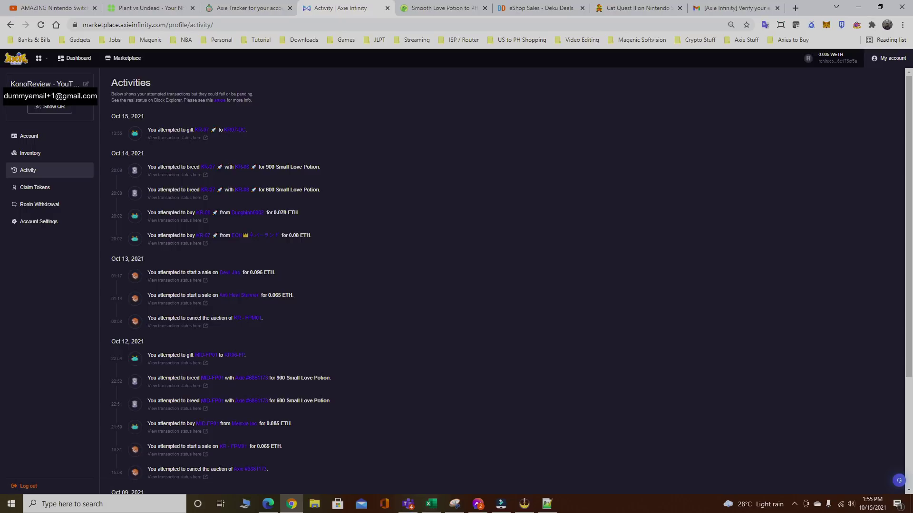
click(30, 153)
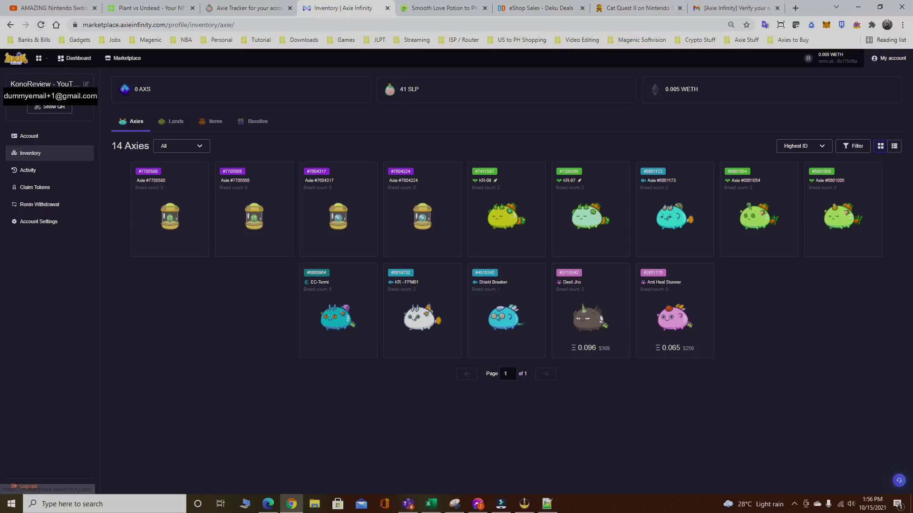
key(F5)
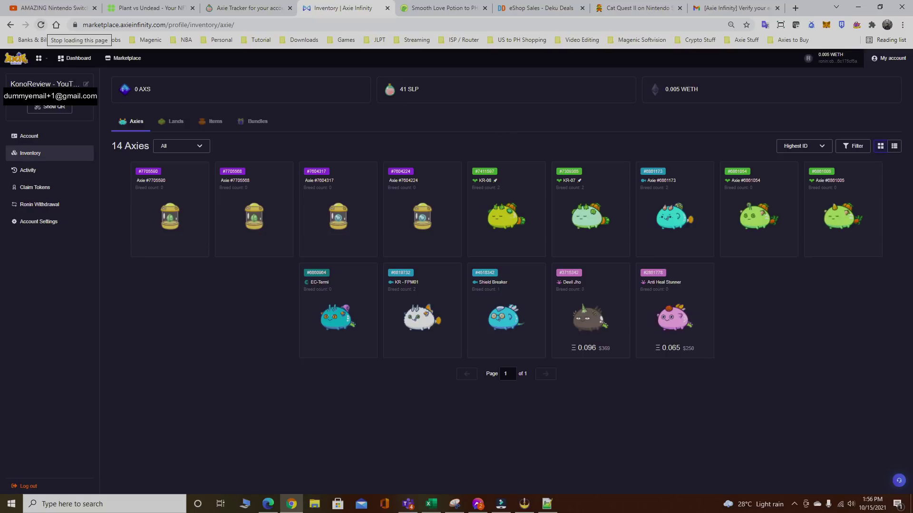
click(41, 25)
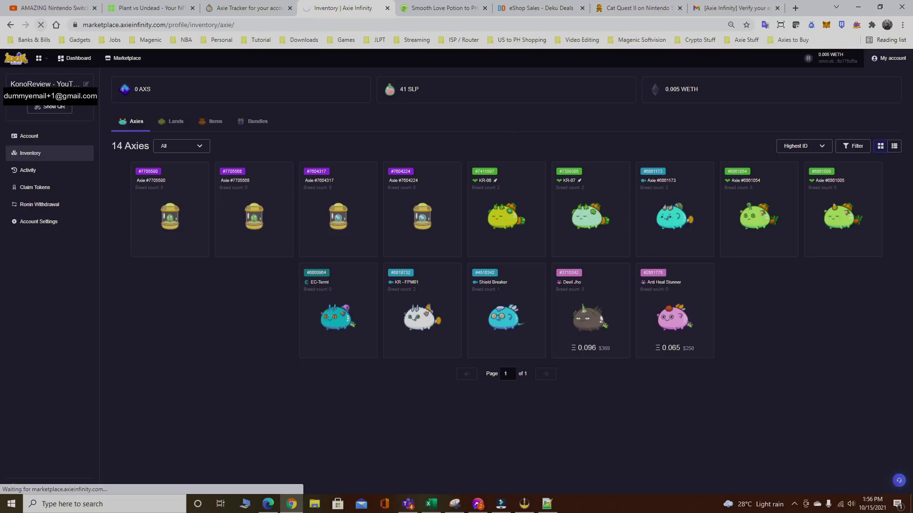
click(842, 25)
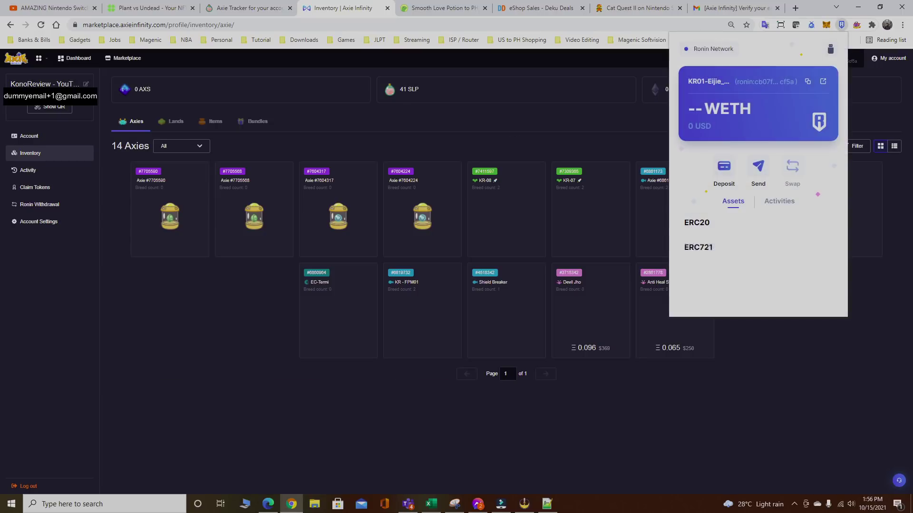
scroll(758, 214, down, 4)
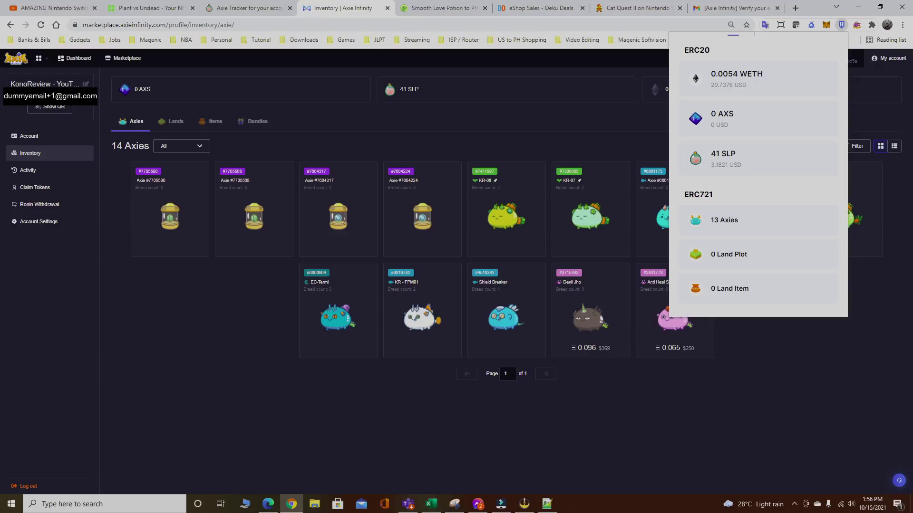
key(Escape)
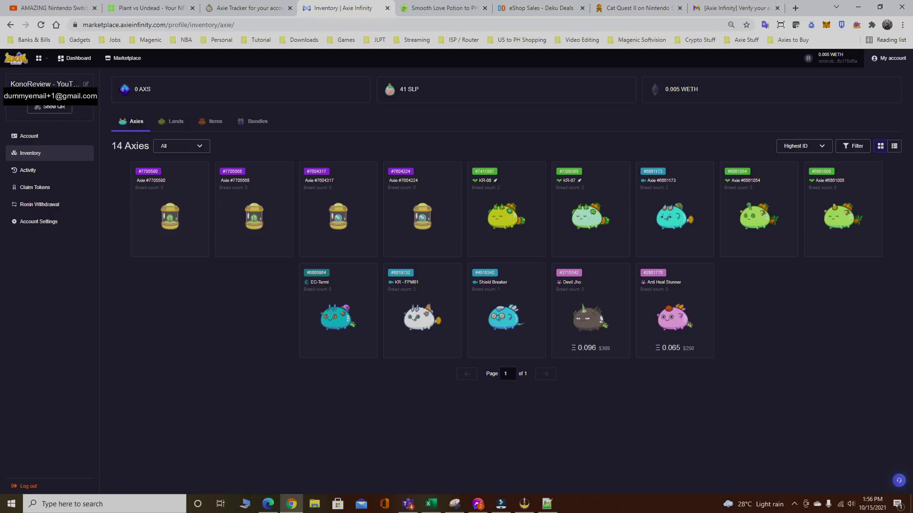
- Log out of the marketplace and switch Ronin Wallet to the KR07 account, showing its 1 Axie
click(28, 486)
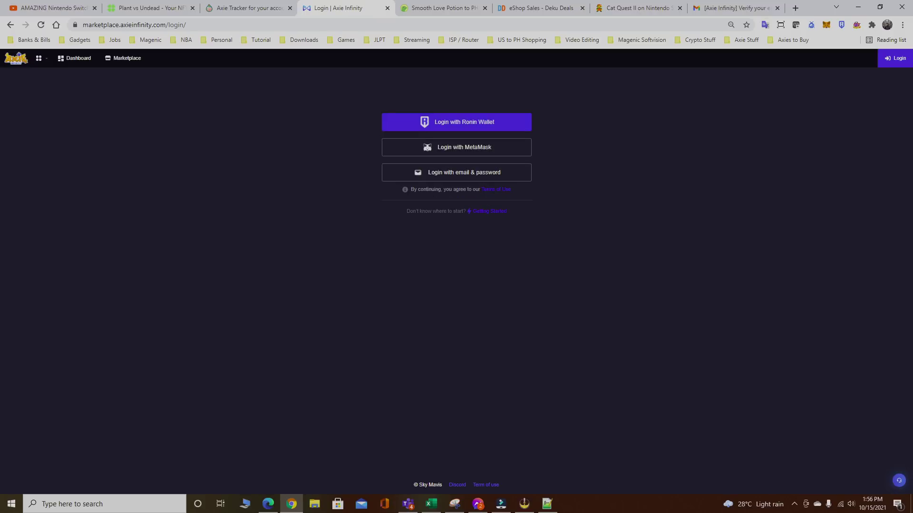
click(699, 75)
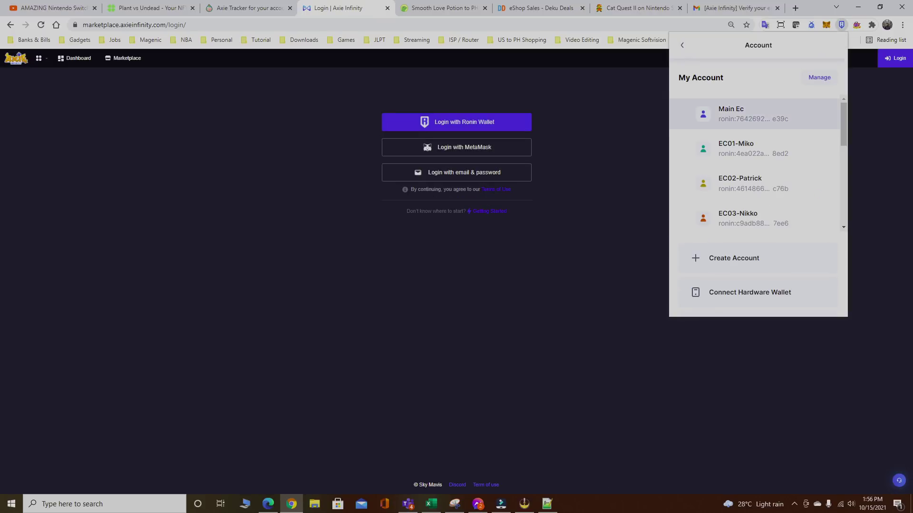
scroll(755, 190, down, 8)
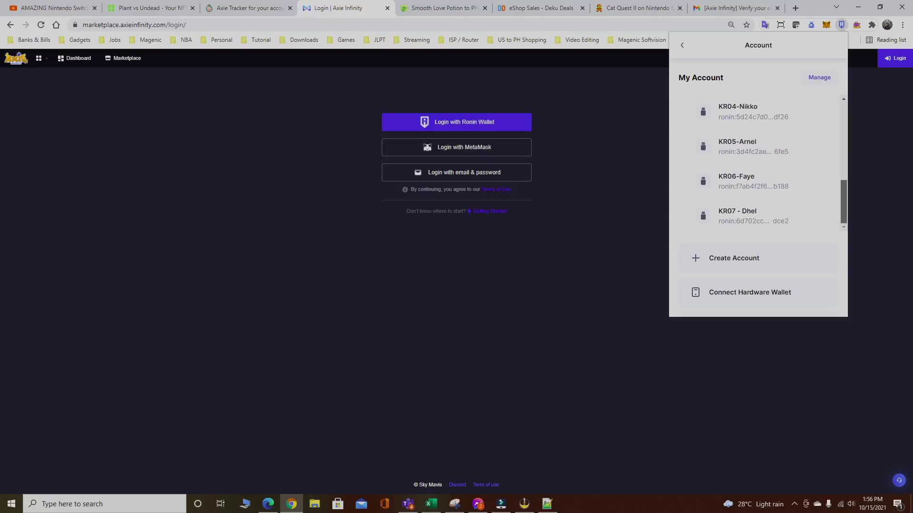
click(756, 216)
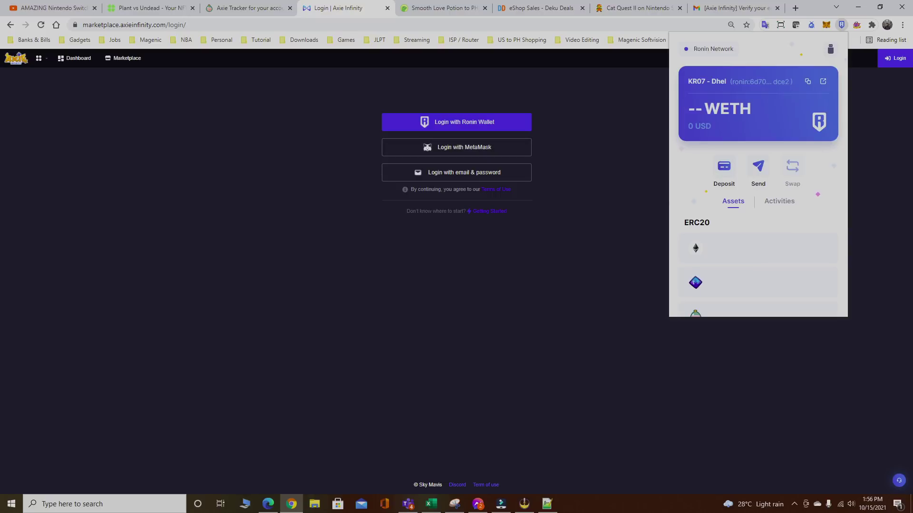
scroll(756, 190, down, 2)
scroll(756, 219, down, 3)
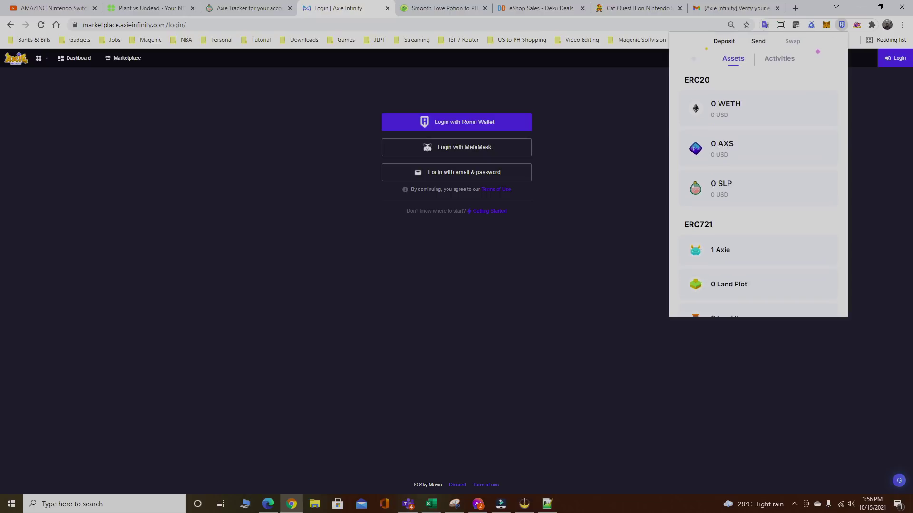